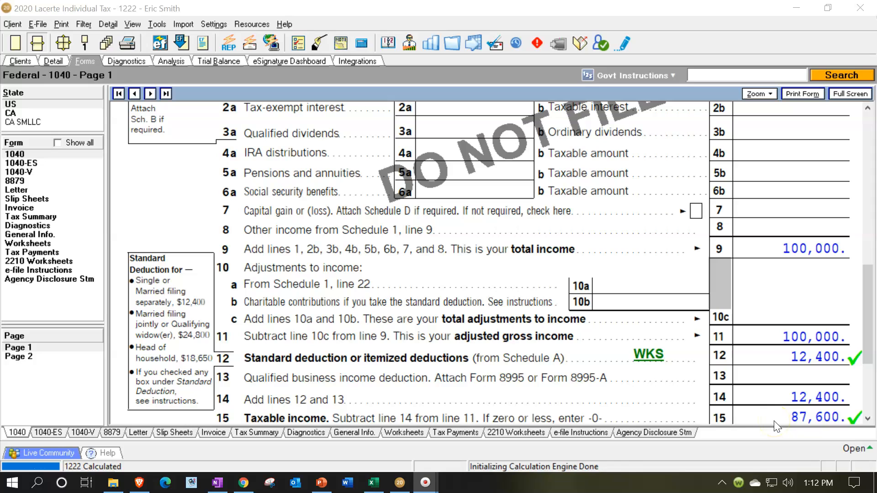
- Switch to Excel and review the income, standard deduction and taxable income on the Tax Formula sheet
{"action": "left_click", "coordinate": [373, 485]}
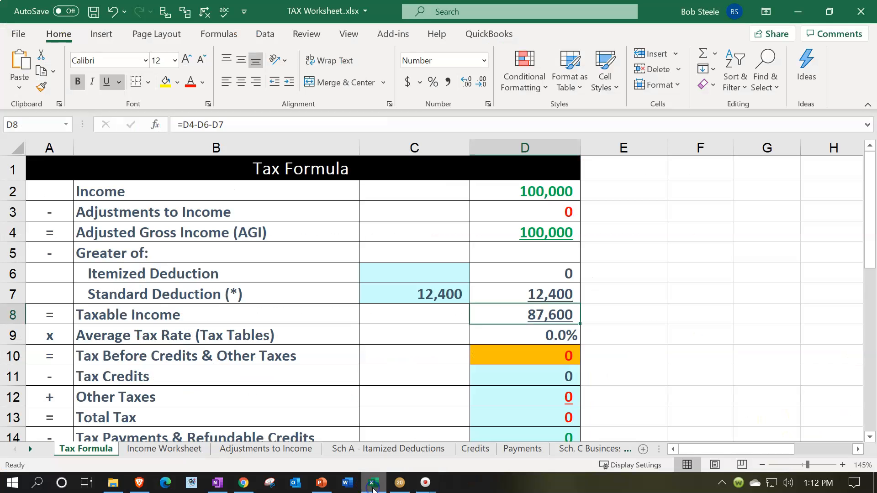
{"action": "left_click", "coordinate": [507, 191]}
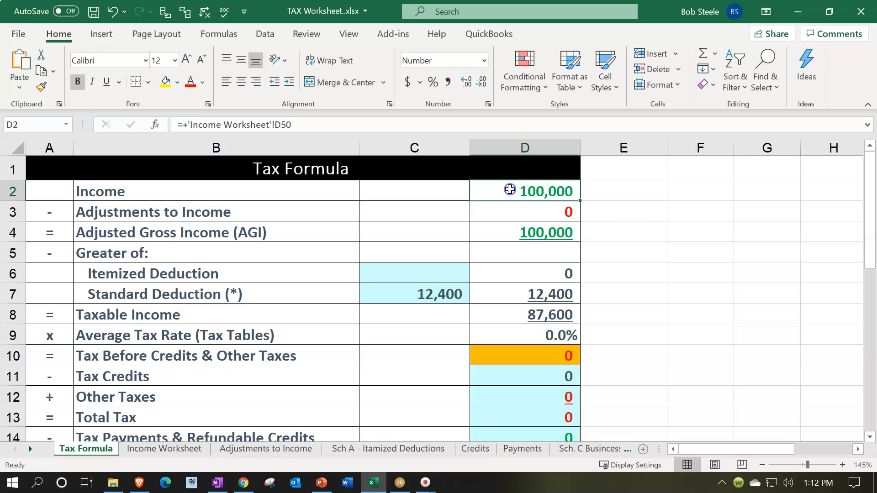
{"action": "left_click", "coordinate": [432, 296]}
{"action": "left_click", "coordinate": [514, 317]}
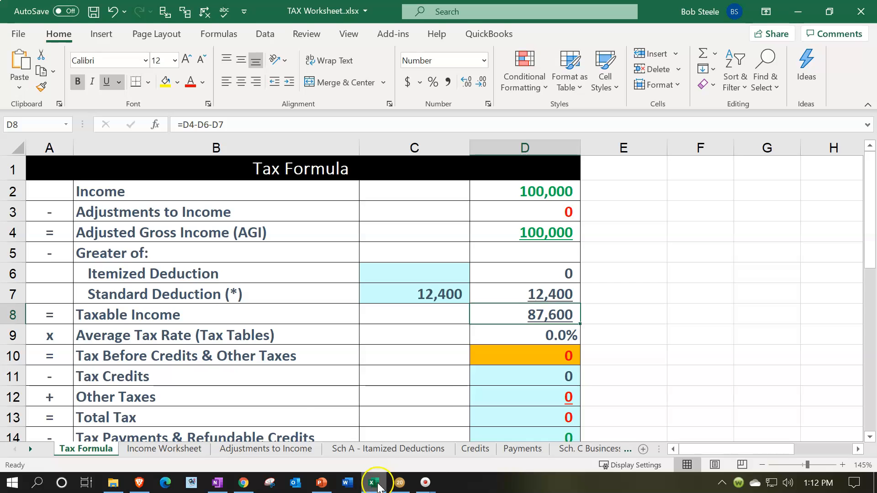
- Switch to Lacerte and examine the wage, qualified dividend and ordinary dividend lines on page 1 of Form 1040
{"action": "left_click", "coordinate": [400, 482]}
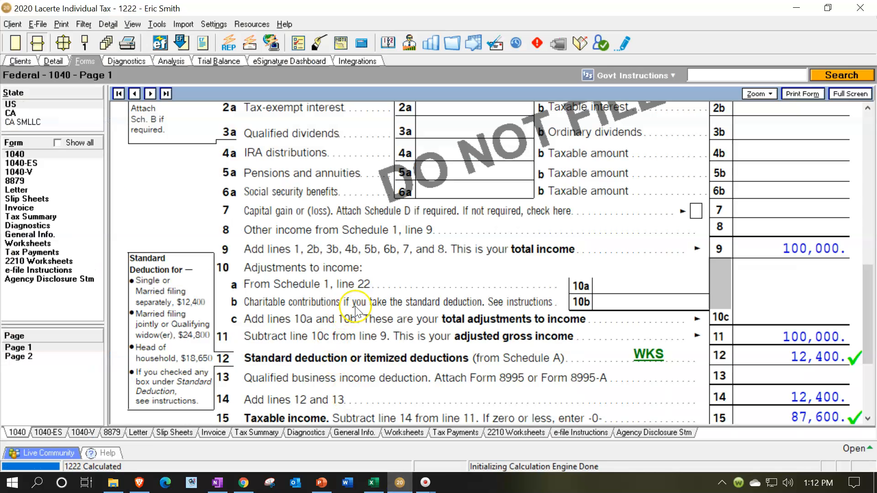
{"action": "scroll", "coordinate": [352, 307], "scroll_direction": "up", "scroll_amount": 5}
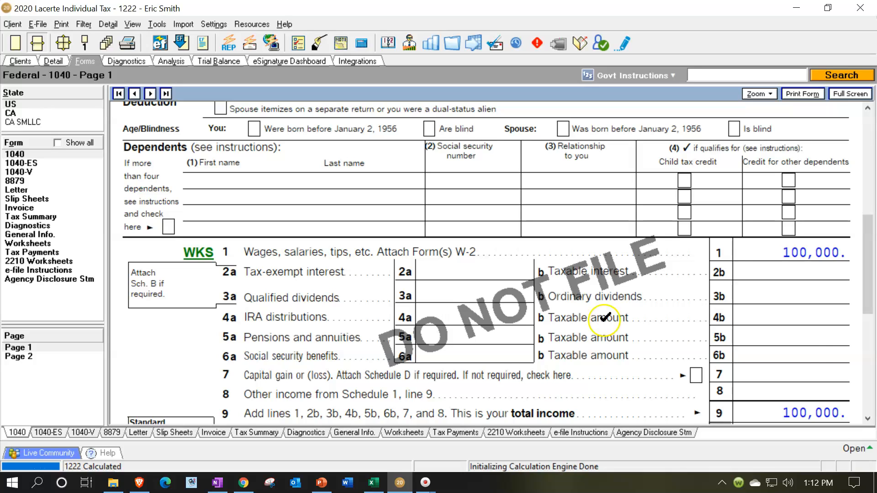
{"action": "left_click", "coordinate": [786, 273]}
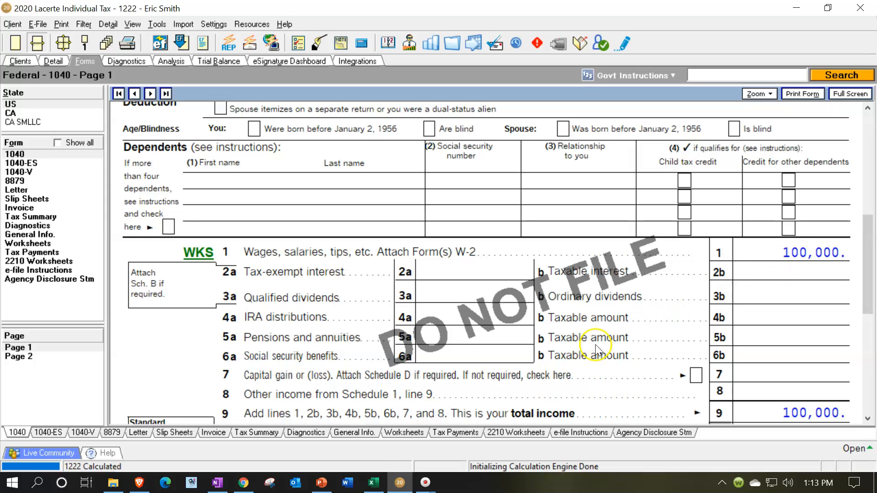
{"action": "mouse_move", "coordinate": [369, 486]}
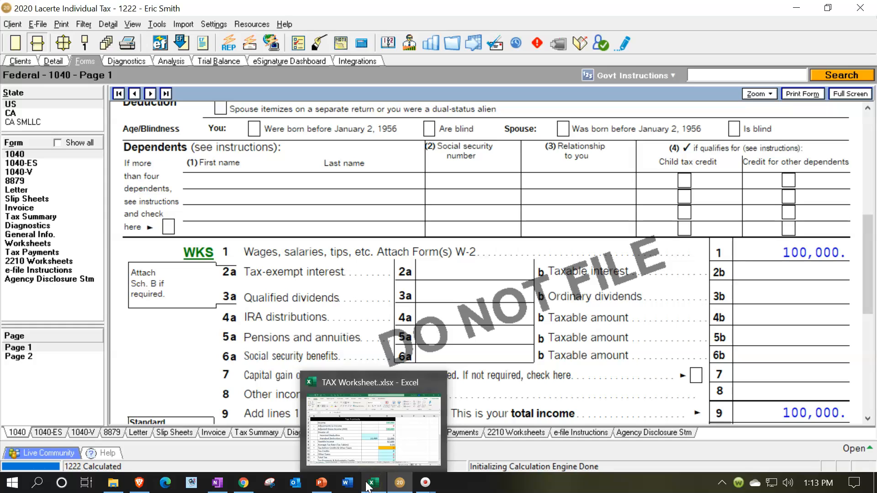
{"action": "left_click", "coordinate": [420, 293]}
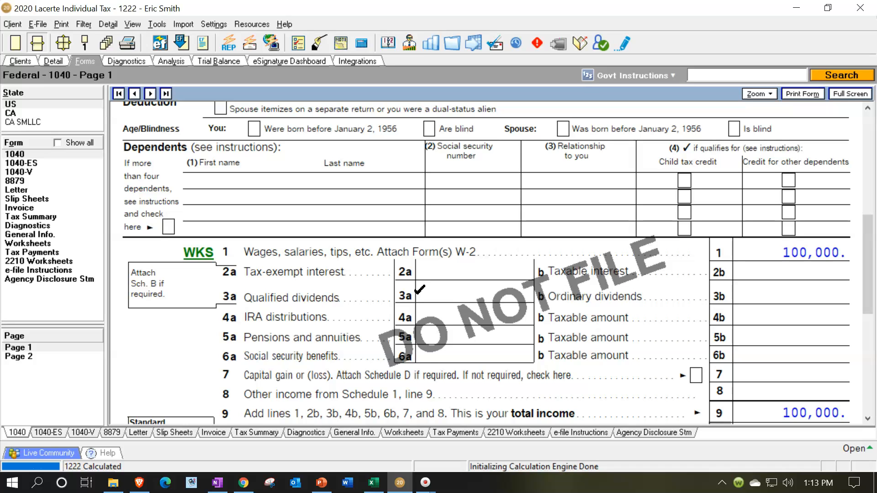
- Switch to PowerPoint and examine the ordinary and qualified dividend boxes 1a and 1b on the Form 1099-DIV slide, with the ribbon collapsed
{"action": "left_click", "coordinate": [322, 484]}
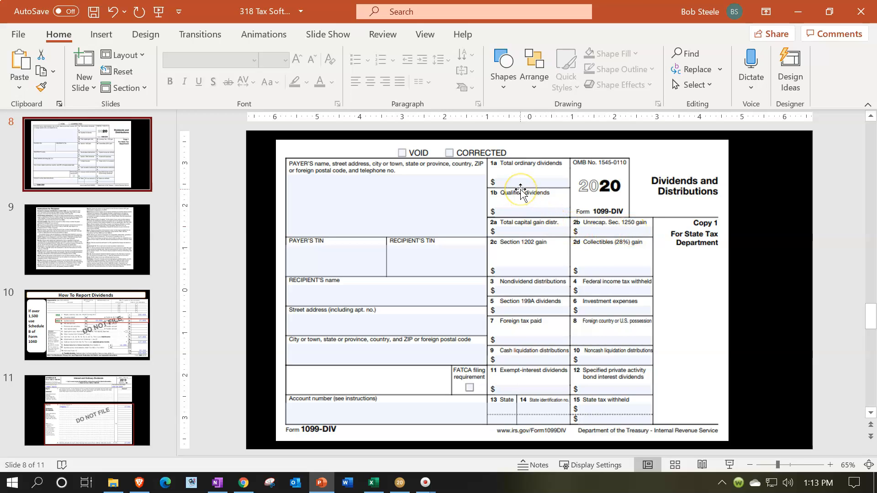
{"action": "left_click", "coordinate": [869, 105]}
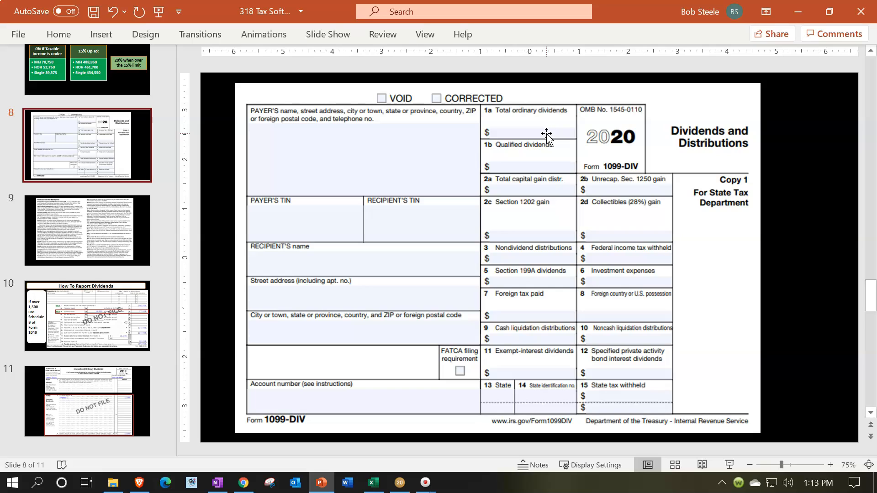
{"action": "left_click", "coordinate": [543, 137]}
{"action": "left_click", "coordinate": [530, 170]}
{"action": "left_click", "coordinate": [515, 149]}
- Switch to Lacerte and open the Dividend Income (1099-DIV) input screen in the client's details
{"action": "left_click", "coordinate": [400, 482]}
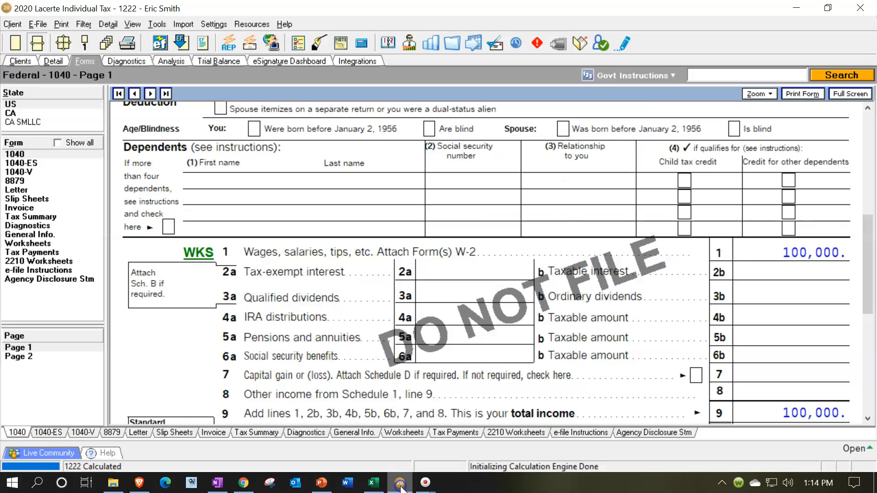
{"action": "left_click", "coordinate": [53, 61]}
{"action": "left_click", "coordinate": [151, 95]}
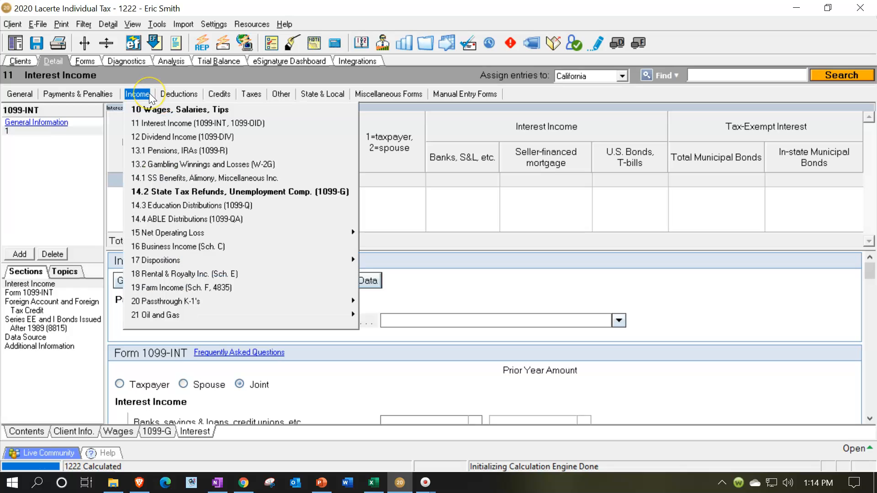
{"action": "left_click", "coordinate": [156, 136]}
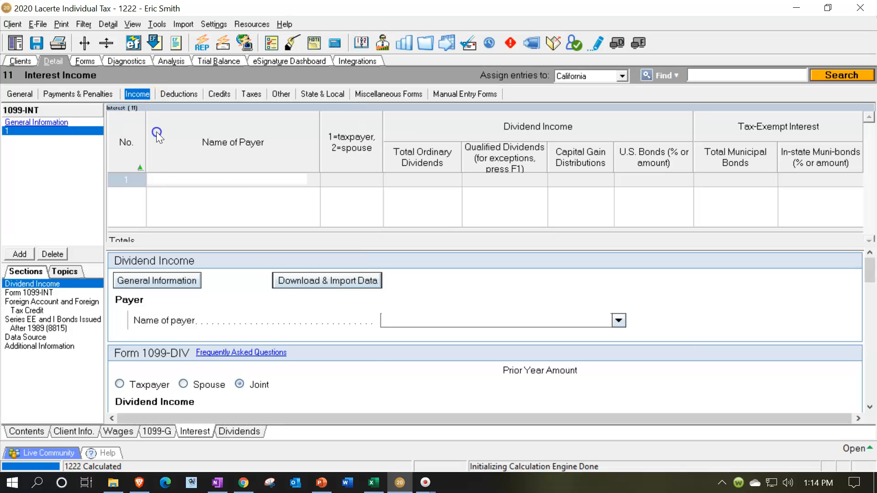
- Enter a 1099-DIV record with payer Bank and total ordinary dividends of 1,000
{"action": "type", "text": "b"}
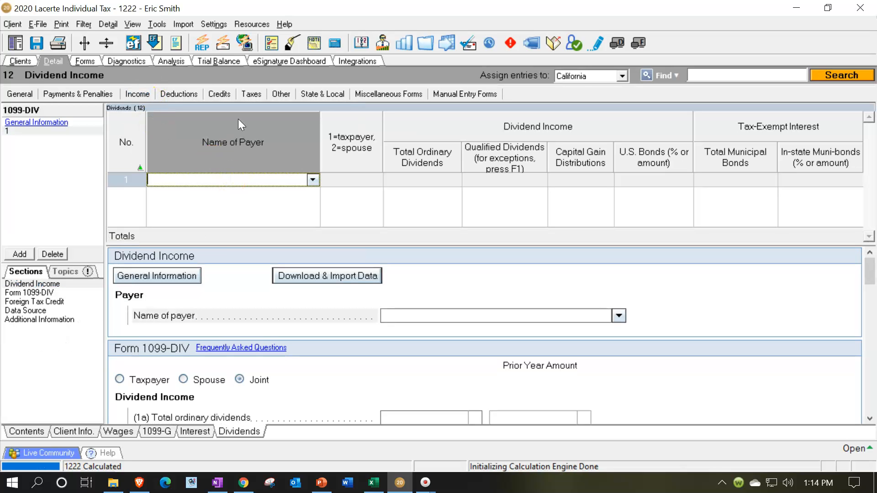
{"action": "key", "text": "BackSpace"}
{"action": "type", "text": "Bank"}
{"action": "key", "text": "Tab"}
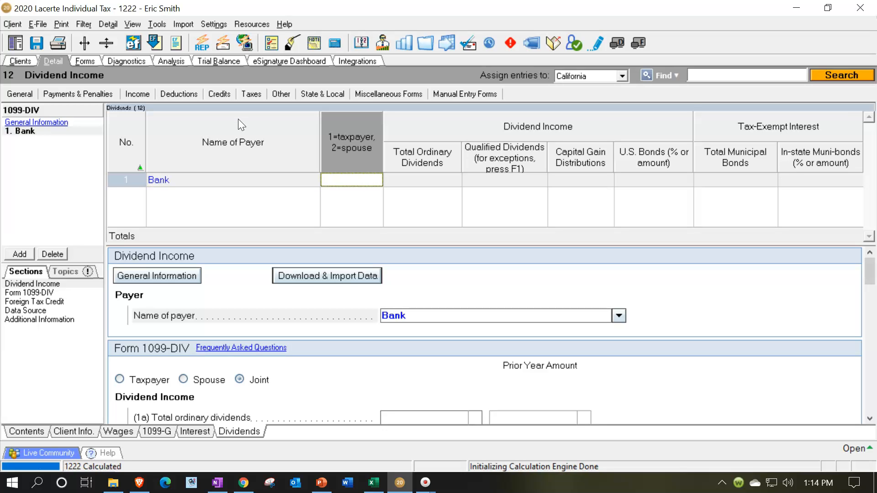
{"action": "key", "text": "Tab"}
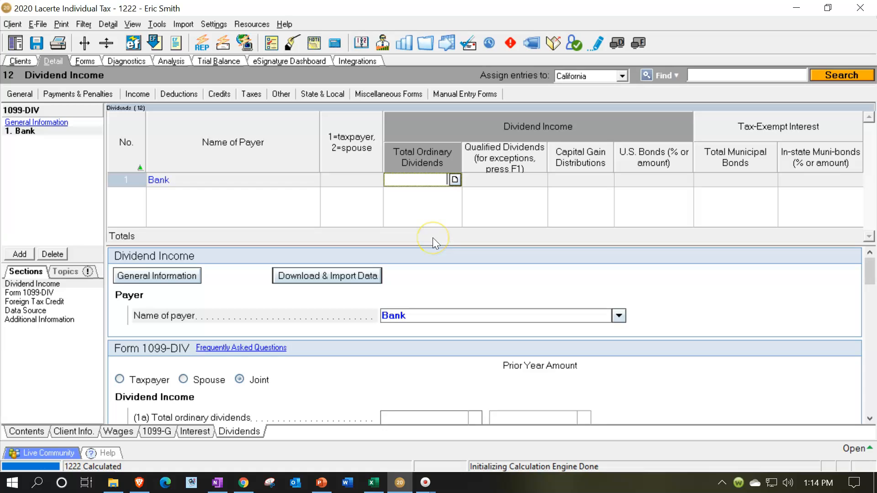
{"action": "type", "text": "1000"}
{"action": "key", "text": "Tab"}
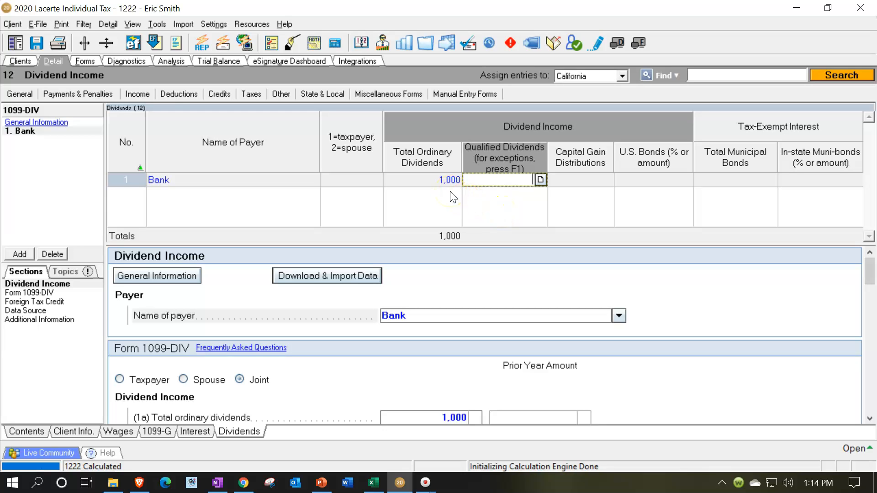
- Review the dividend lines on Form 1040, including the supporting worksheet for line 3b, and the resulting total income
{"action": "left_click", "coordinate": [85, 62]}
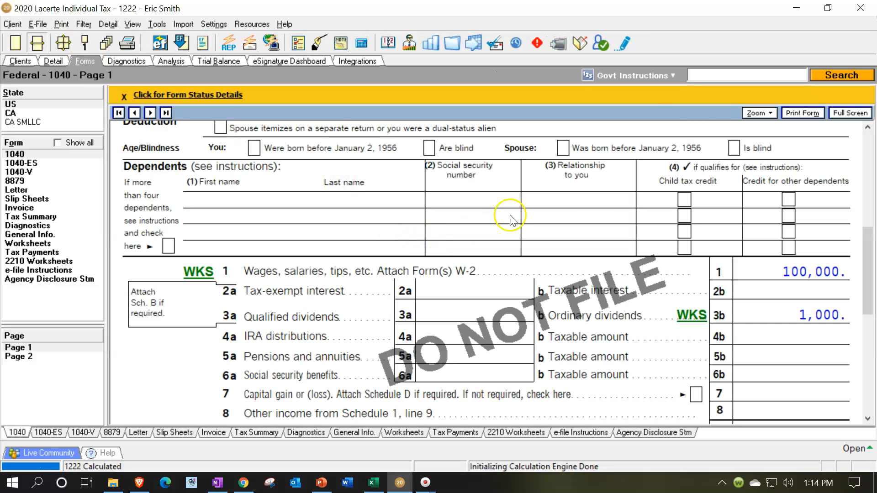
{"action": "left_click", "coordinate": [123, 96]}
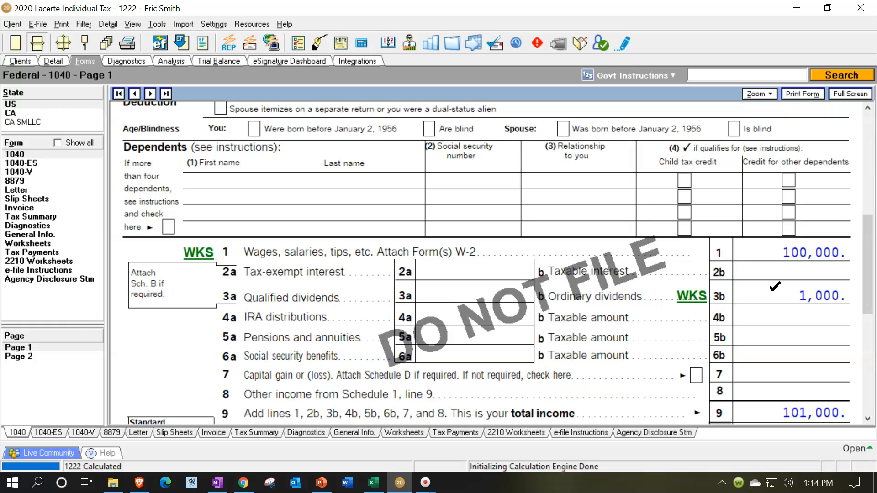
{"action": "left_click", "coordinate": [439, 294]}
{"action": "left_click", "coordinate": [697, 304]}
{"action": "left_click", "coordinate": [694, 296]}
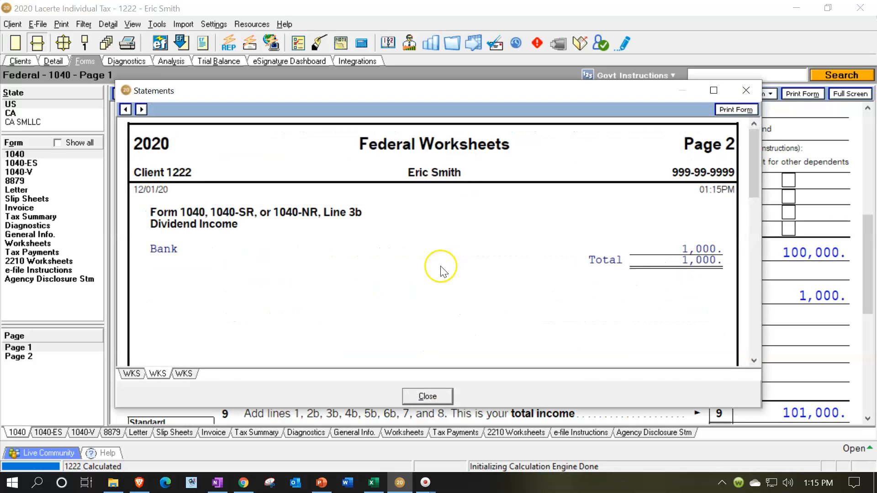
{"action": "left_click", "coordinate": [750, 93]}
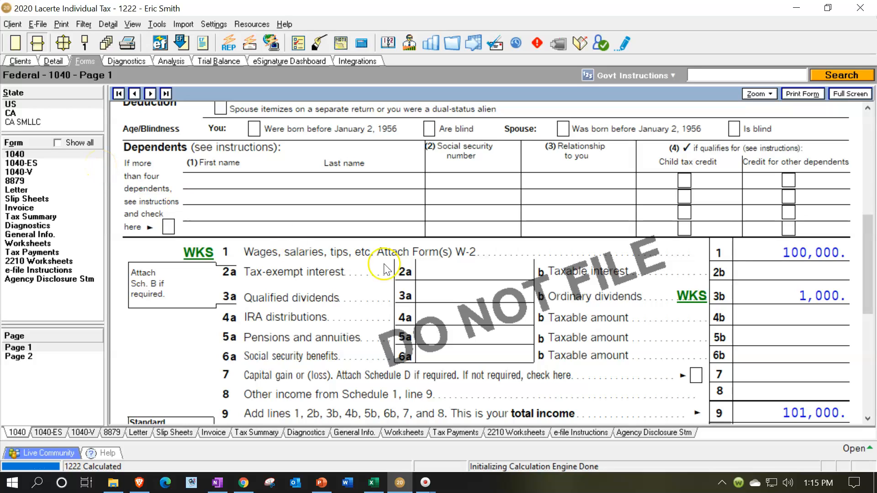
{"action": "scroll", "coordinate": [603, 306], "scroll_direction": "down", "scroll_amount": 3}
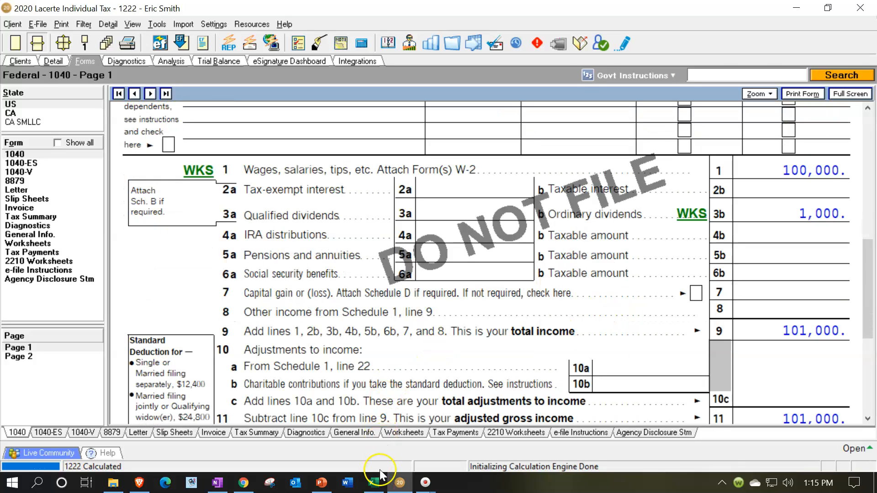
- Switch to Excel and enter 1,000 in cell C18 under Dividend Income on the Income Worksheet
{"action": "left_click", "coordinate": [375, 484]}
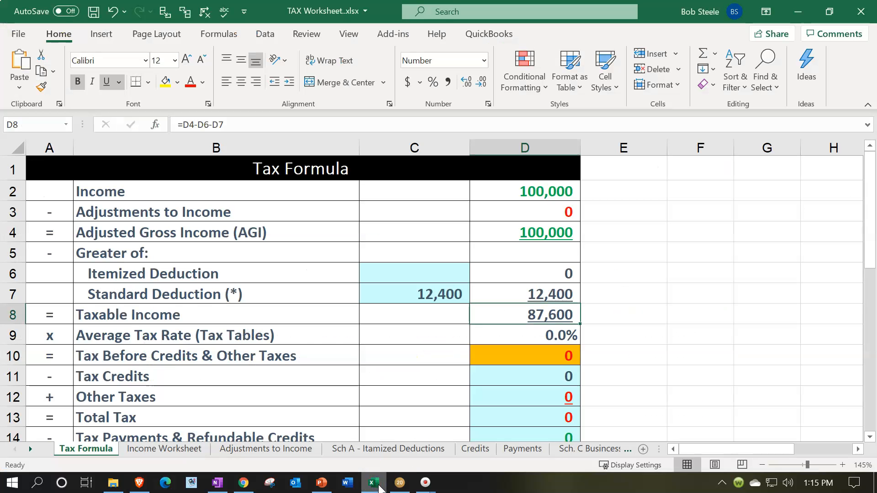
{"action": "left_click", "coordinate": [194, 450]}
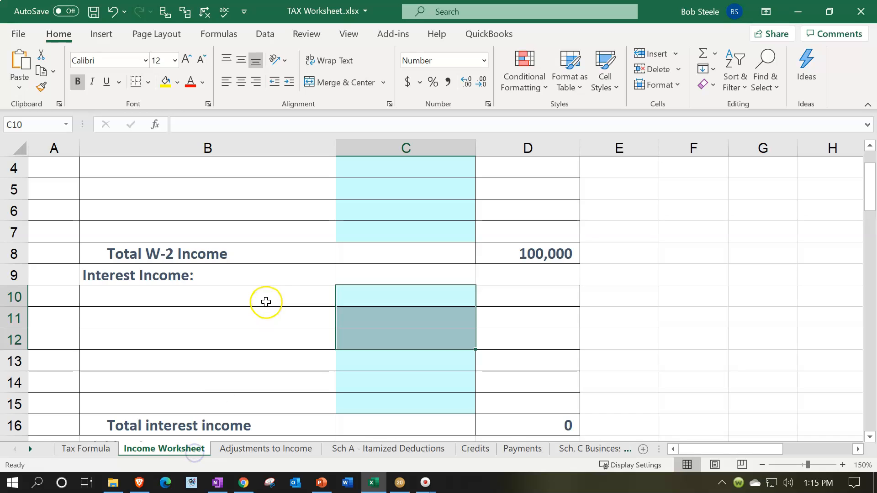
{"action": "scroll", "coordinate": [265, 301], "scroll_direction": "up", "scroll_amount": 1}
{"action": "scroll", "coordinate": [266, 301], "scroll_direction": "down", "scroll_amount": 2}
{"action": "scroll", "coordinate": [266, 302], "scroll_direction": "down", "scroll_amount": 2}
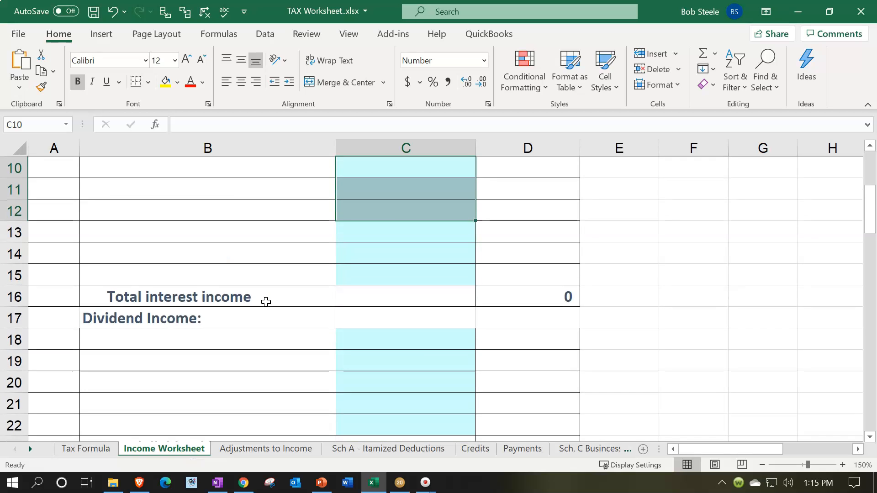
{"action": "left_click", "coordinate": [374, 266]}
{"action": "type", "text": "1000"}
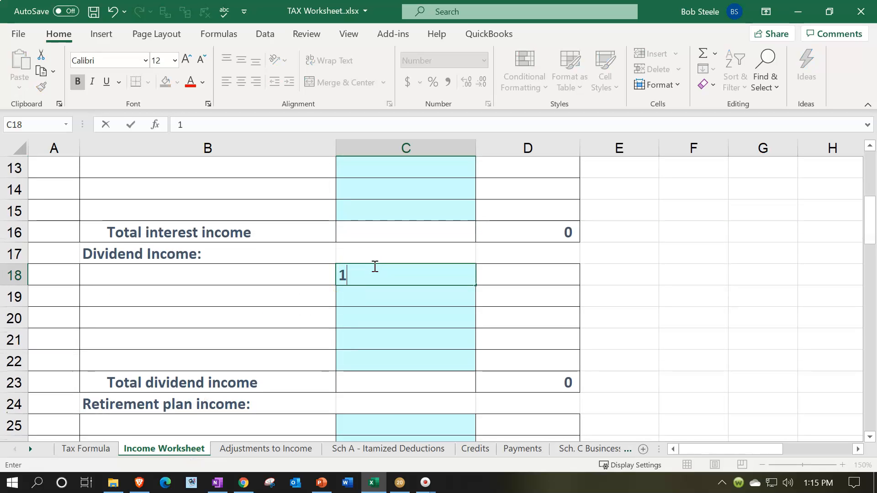
{"action": "key", "text": "Return"}
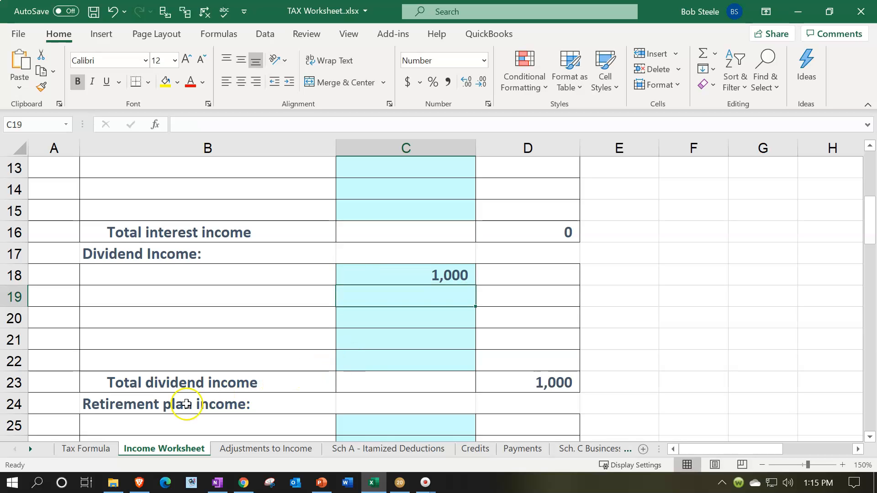
- Compare taxable income on the Tax Formula sheet with Form 1040 line 15 in Lacerte, and mark line 15 as reviewed
{"action": "left_click", "coordinate": [86, 448]}
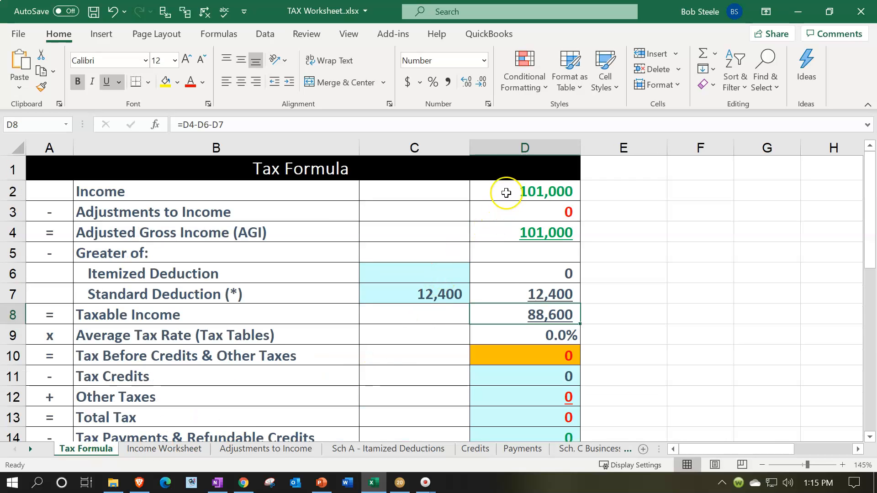
{"action": "left_click", "coordinate": [527, 313]}
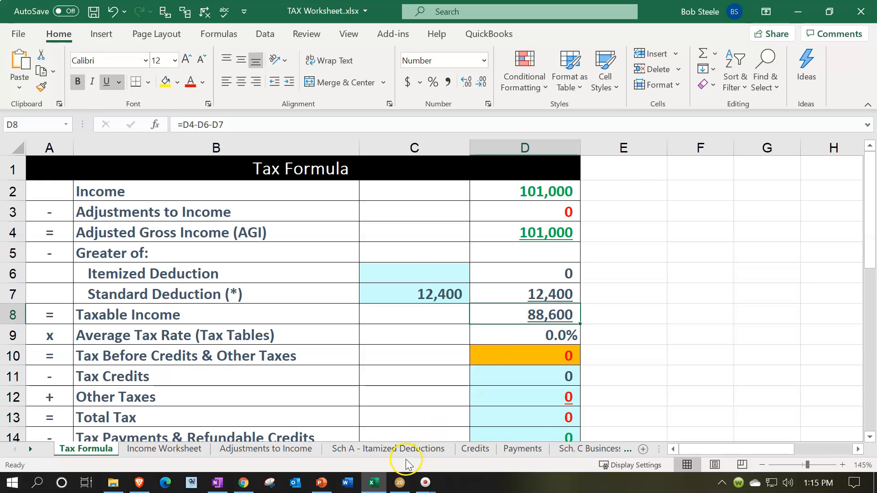
{"action": "left_click", "coordinate": [401, 483]}
{"action": "scroll", "coordinate": [533, 385], "scroll_direction": "down", "scroll_amount": 5}
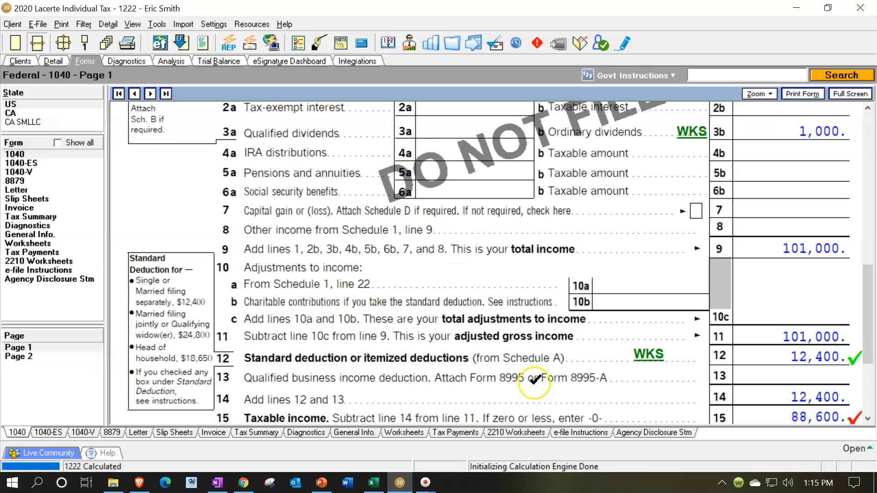
{"action": "left_click", "coordinate": [774, 325]}
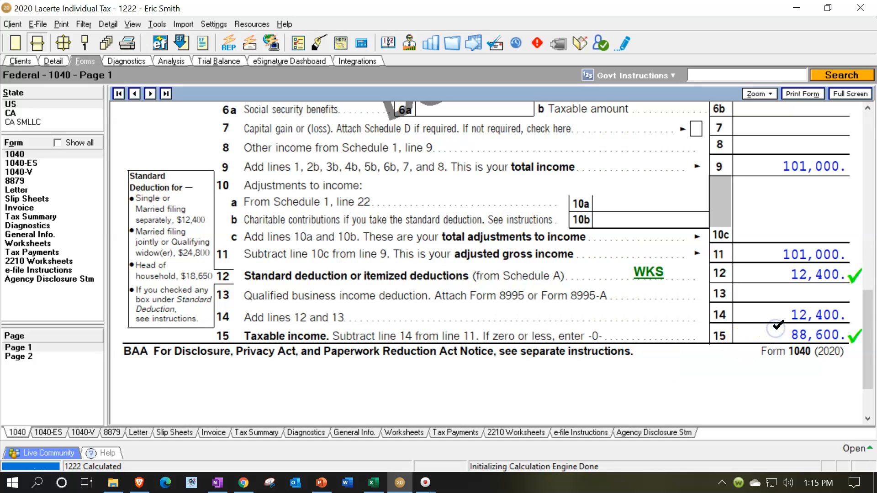
- Look up the tax on Form 1040 page 2 and enter 15350 in Excel as Tax Before Credits & Other Taxes, cell D10
{"action": "left_click", "coordinate": [45, 356]}
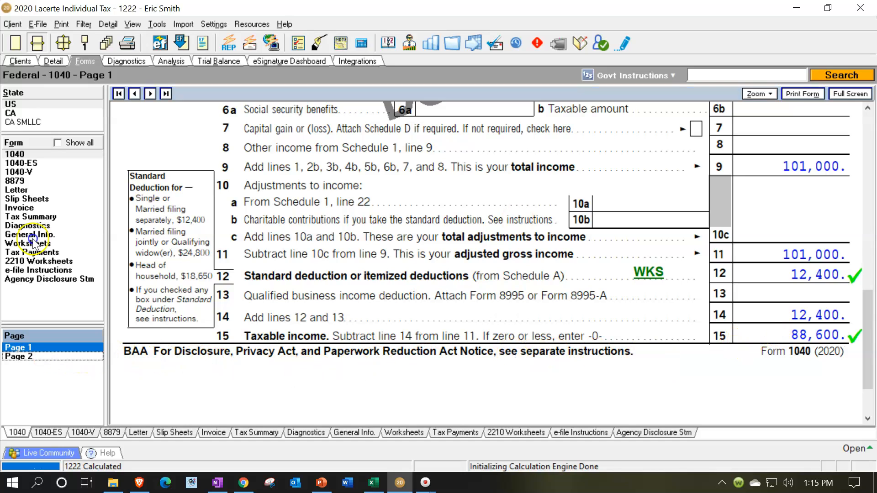
{"action": "scroll", "coordinate": [535, 299], "scroll_direction": "up", "scroll_amount": 6}
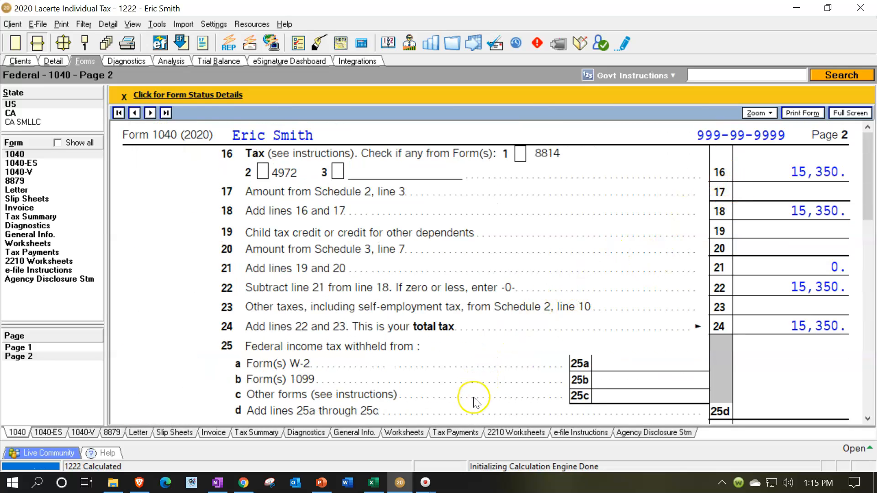
{"action": "left_click", "coordinate": [372, 483]}
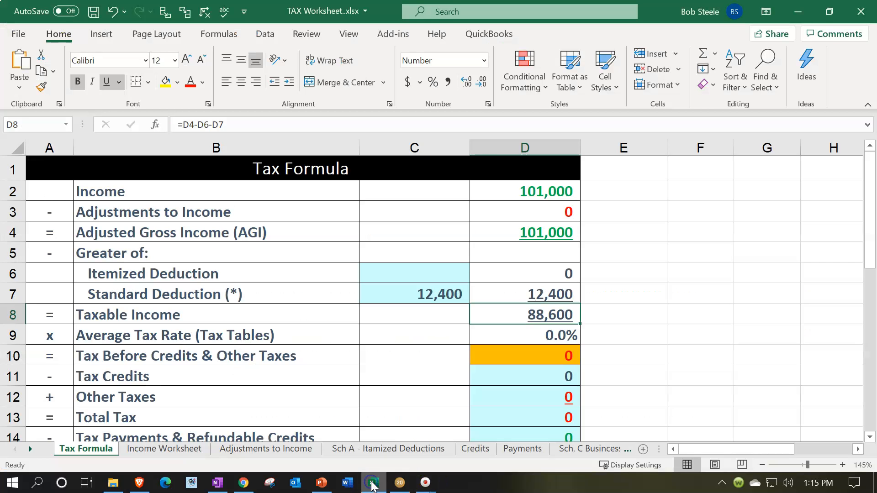
{"action": "left_click", "coordinate": [512, 361]}
{"action": "type", "text": "15350"}
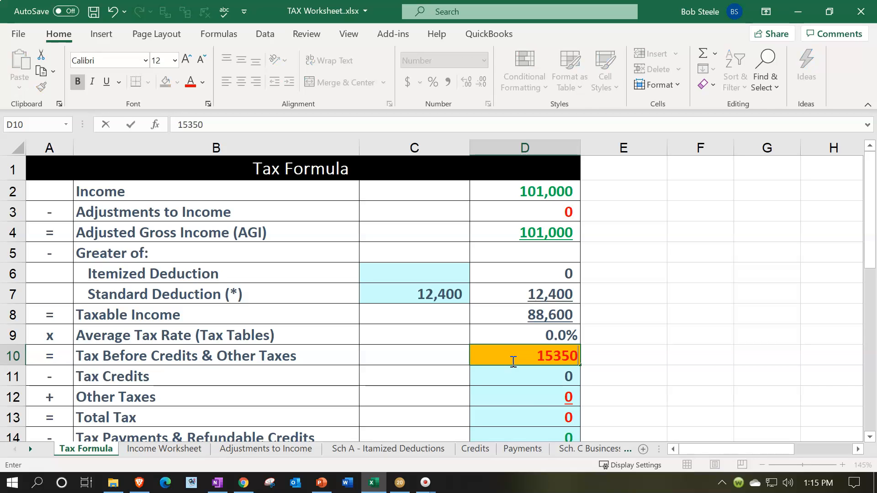
{"action": "key", "text": "Return"}
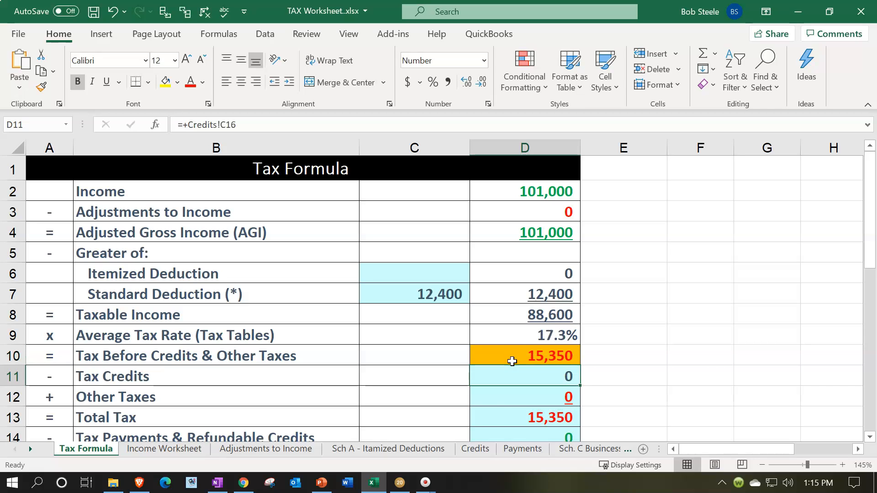
- Review the dividend lines on Form 1040 page 1 in Lacerte and the blank 1099-DIV form on the PowerPoint slide
{"action": "left_click", "coordinate": [374, 483]}
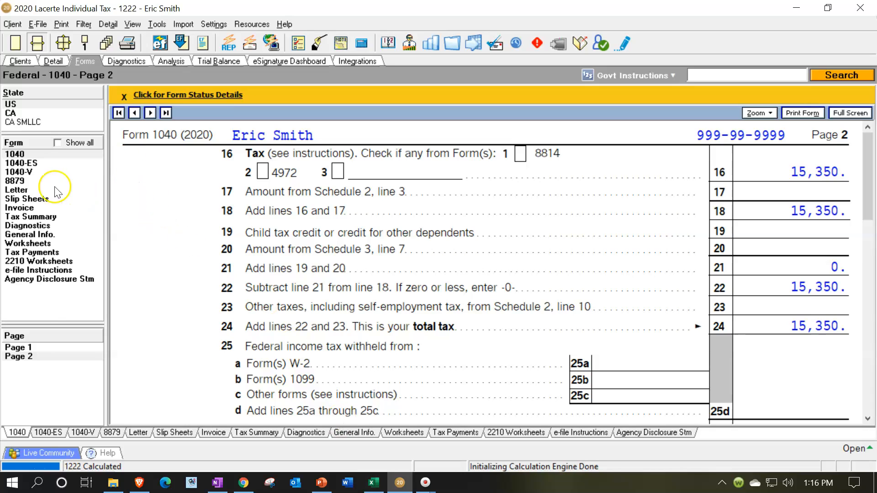
{"action": "left_click", "coordinate": [41, 346]}
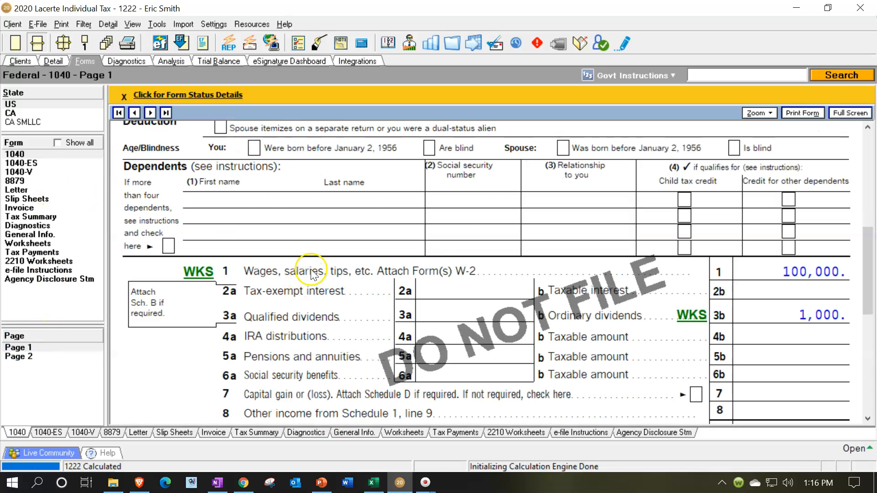
{"action": "key", "text": "alt+Tab"}
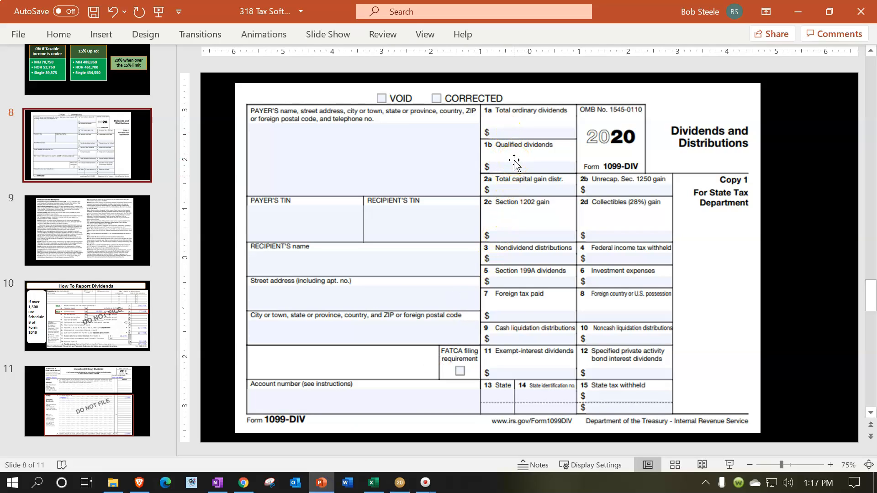
{"action": "left_click", "coordinate": [809, 12]}
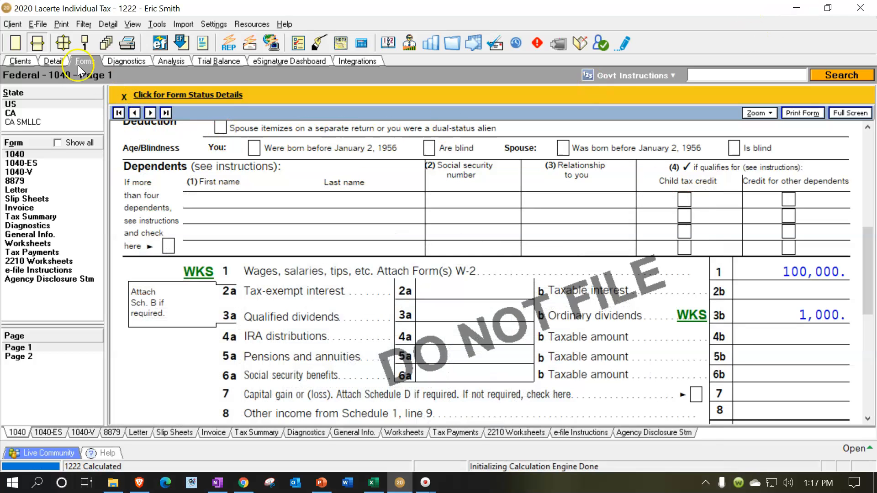
- Set the qualified dividends of the Bank 1099-DIV record in Lacerte to 1,000
{"action": "left_click", "coordinate": [52, 59]}
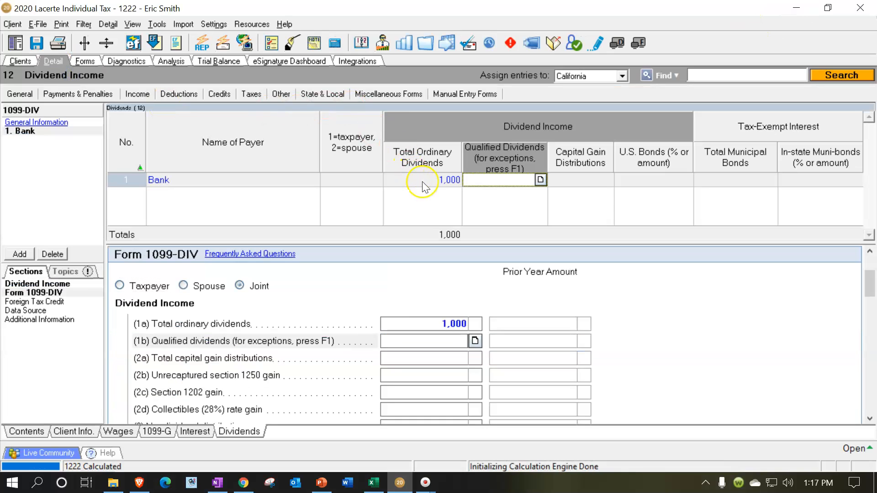
{"action": "left_click", "coordinate": [511, 186]}
{"action": "key", "text": "Tab"}
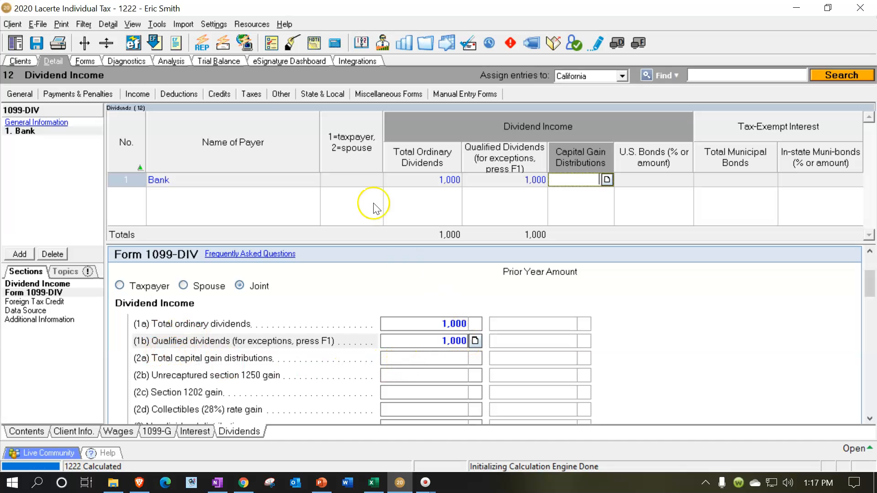
- Review the qualified dividends and taxable income on Form 1040 page 1, comparing them with Excel's Tax Formula sheet
{"action": "left_click", "coordinate": [89, 60]}
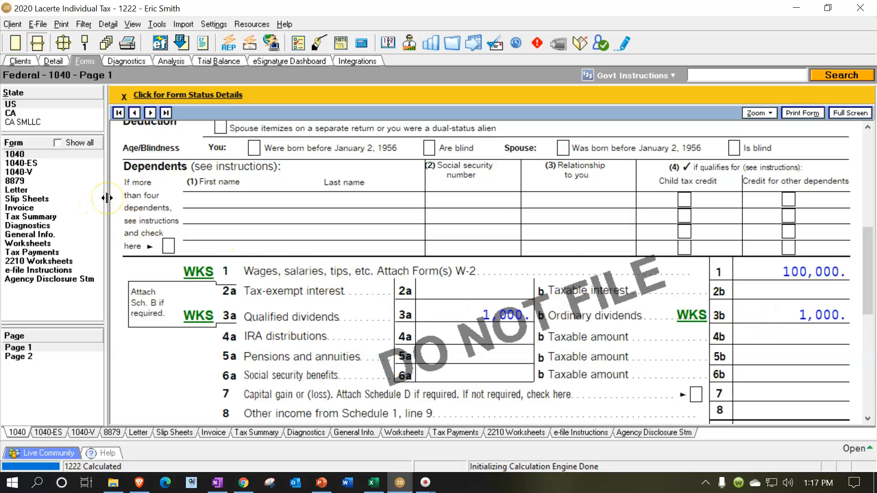
{"action": "scroll", "coordinate": [566, 310], "scroll_direction": "down", "scroll_amount": 5}
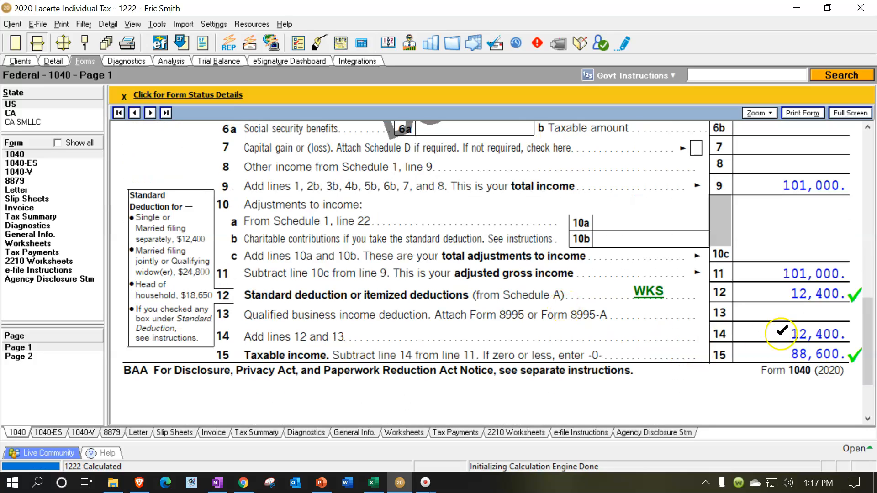
{"action": "left_click", "coordinate": [373, 482]}
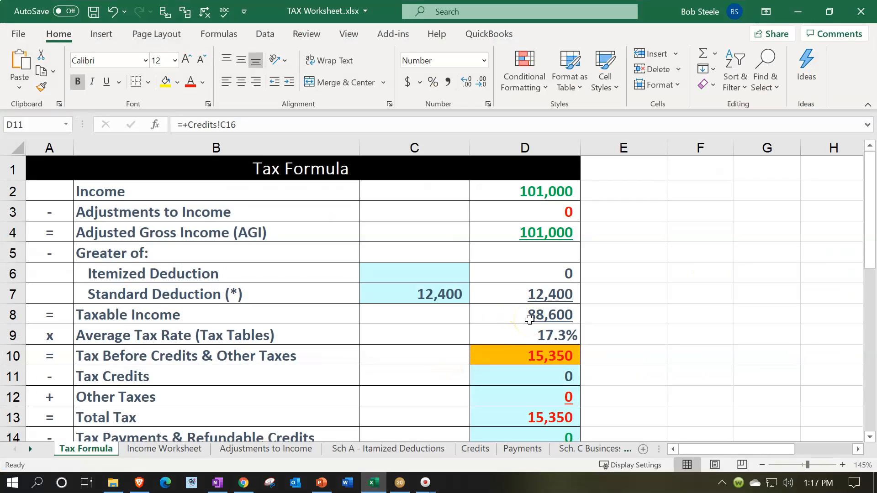
{"action": "left_click", "coordinate": [372, 487]}
{"action": "left_click", "coordinate": [372, 486]}
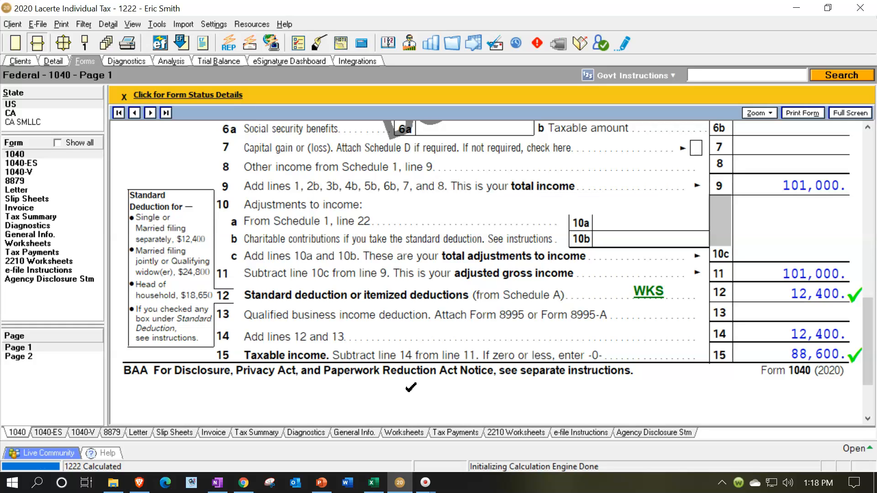
- Examine the tax and total tax lines on page 2 of Form 1040
{"action": "left_click", "coordinate": [336, 386]}
{"action": "left_click", "coordinate": [30, 358]}
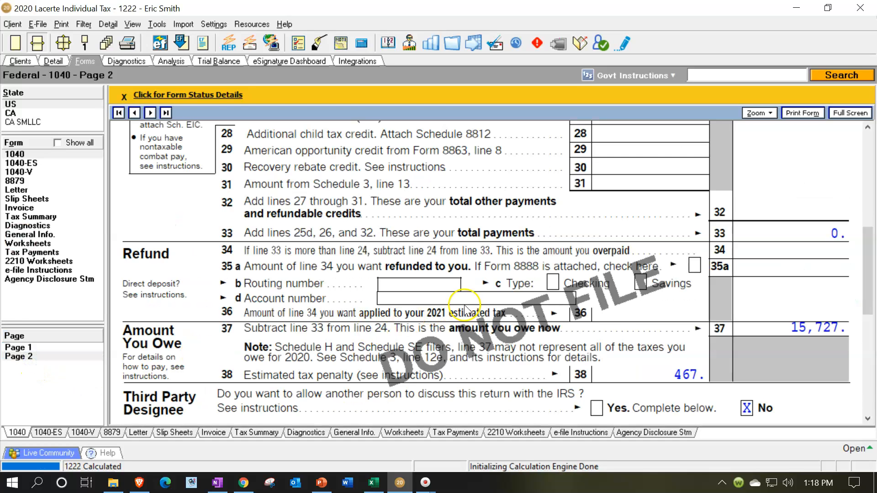
{"action": "scroll", "coordinate": [461, 297], "scroll_direction": "up", "scroll_amount": 5}
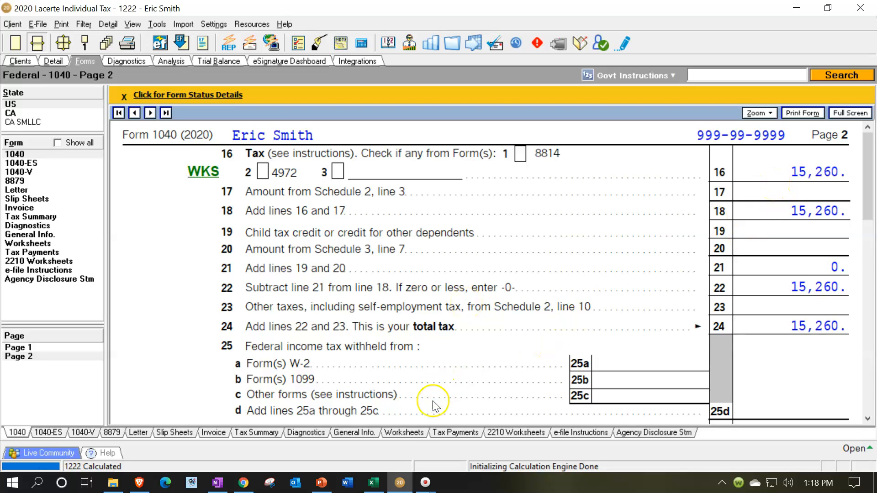
- Switch to Excel and enter 15,250 in cell E13 beside Total Tax on the Tax Formula sheet
{"action": "left_click", "coordinate": [375, 484]}
{"action": "left_click", "coordinate": [618, 396]}
{"action": "left_click", "coordinate": [613, 419]}
{"action": "type", "text": "15"}
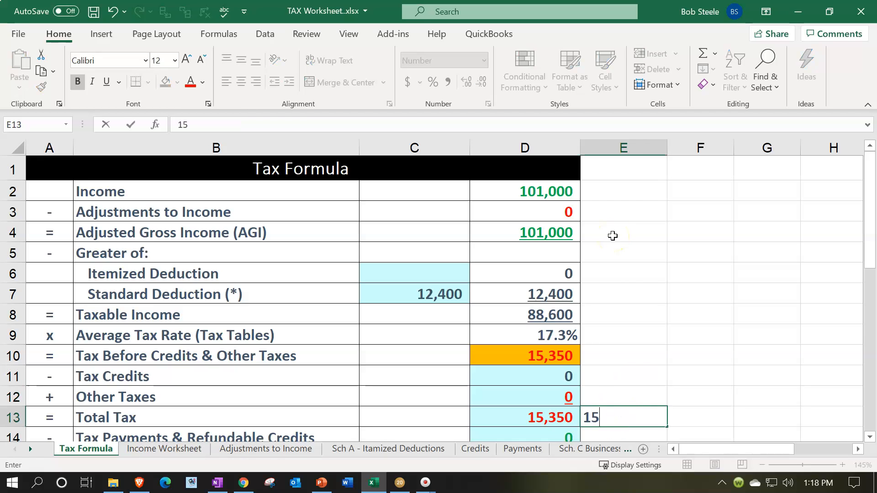
{"action": "type", "text": ",250"}
{"action": "key", "text": "Return"}
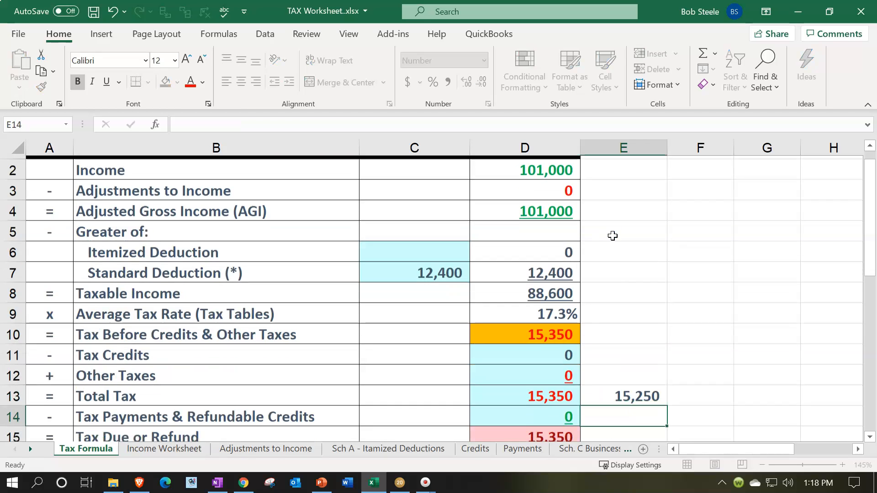
- Recheck the total tax on Form 1040 page 2 in Lacerte and set Excel cell E13 to 15,260
{"action": "left_click", "coordinate": [374, 483]}
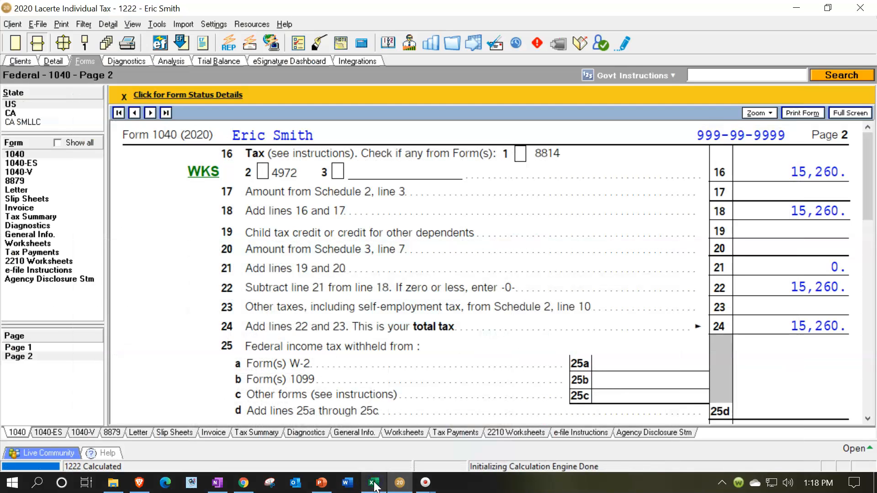
{"action": "left_click", "coordinate": [374, 483]}
{"action": "left_click", "coordinate": [623, 392]}
{"action": "type", "text": "15,260"}
{"action": "key", "text": "Return"}
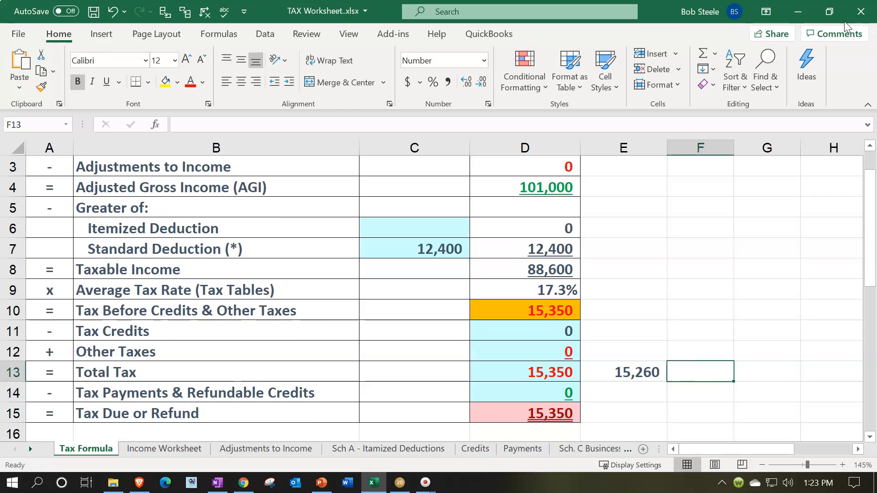
- Calculate the tax difference in cell F13 by subtracting E13 from D13
{"action": "type", "text": "="}
{"action": "key", "text": "Left"}
{"action": "key", "text": "Left"}
{"action": "type", "text": "-"}
{"action": "key", "text": "Left"}
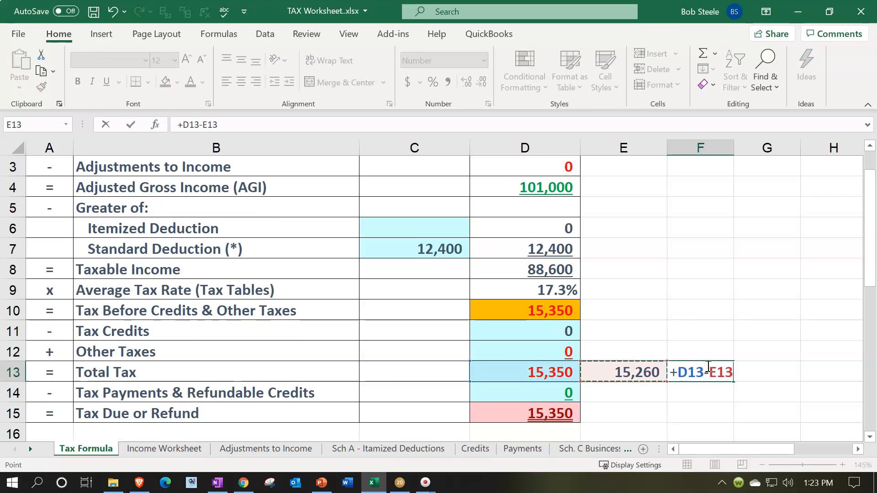
{"action": "key", "text": "Return"}
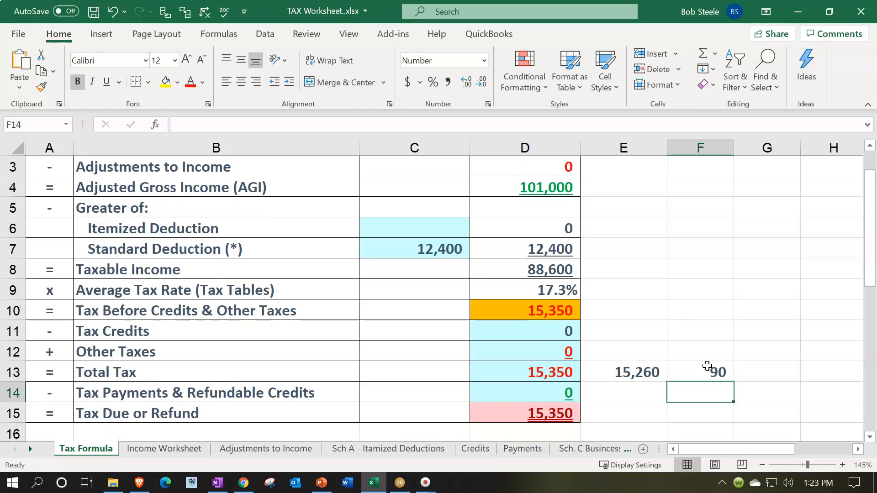
{"action": "left_click", "coordinate": [573, 269]}
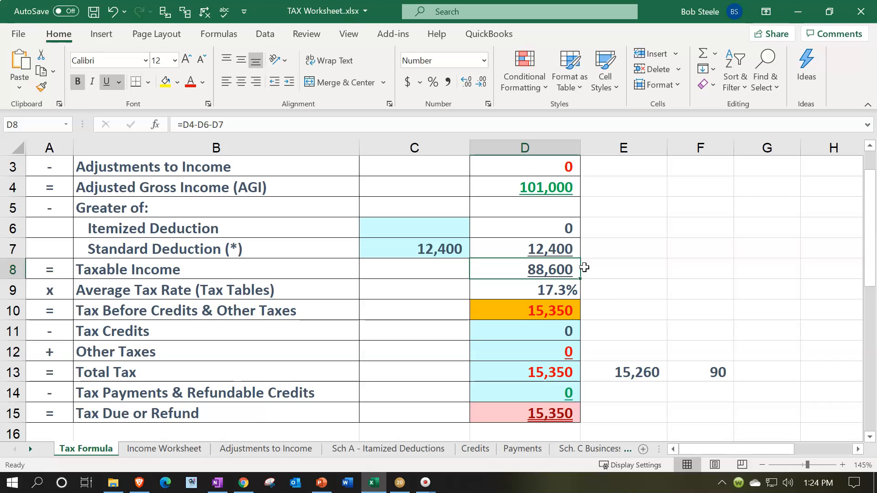
{"action": "left_click", "coordinate": [596, 307]}
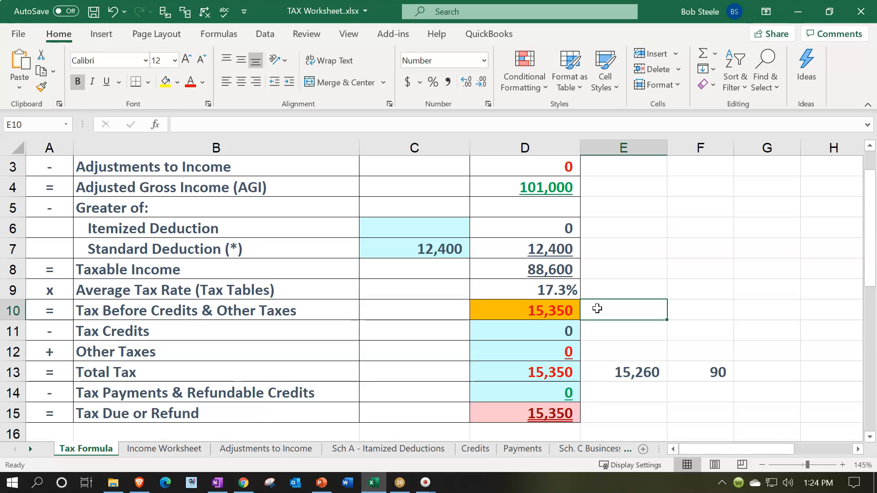
- Switch to Lacerte and clear the total ordinary dividends and qualified dividends from the Bank 1099-DIV record
{"action": "left_click", "coordinate": [400, 483]}
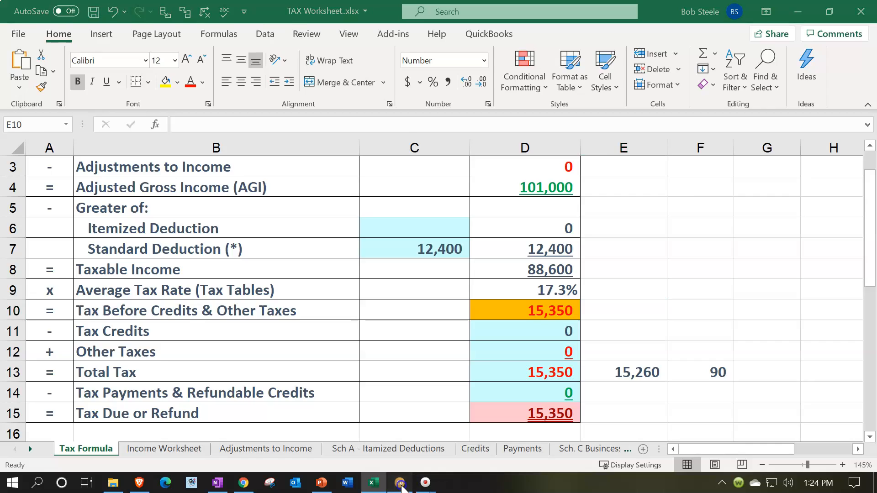
{"action": "left_click", "coordinate": [411, 180]}
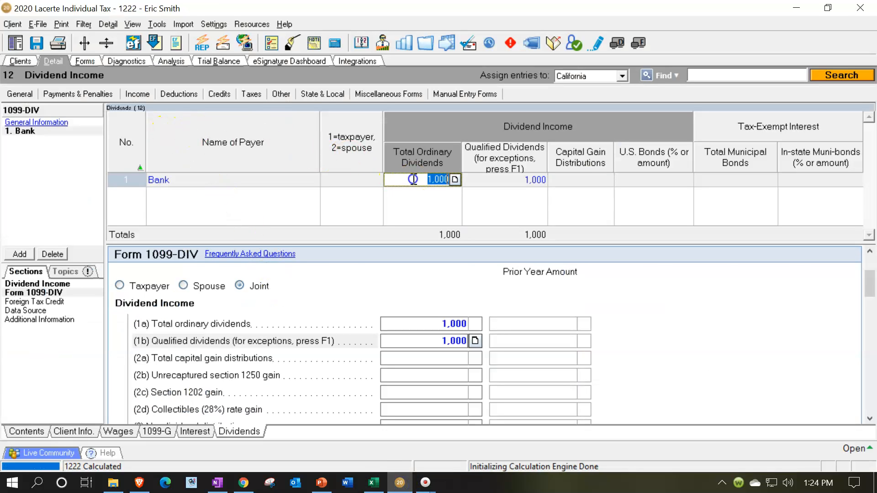
{"action": "key", "text": "Delete"}
{"action": "key", "text": "Tab"}
{"action": "key", "text": "Delete"}
{"action": "key", "text": "Tab"}
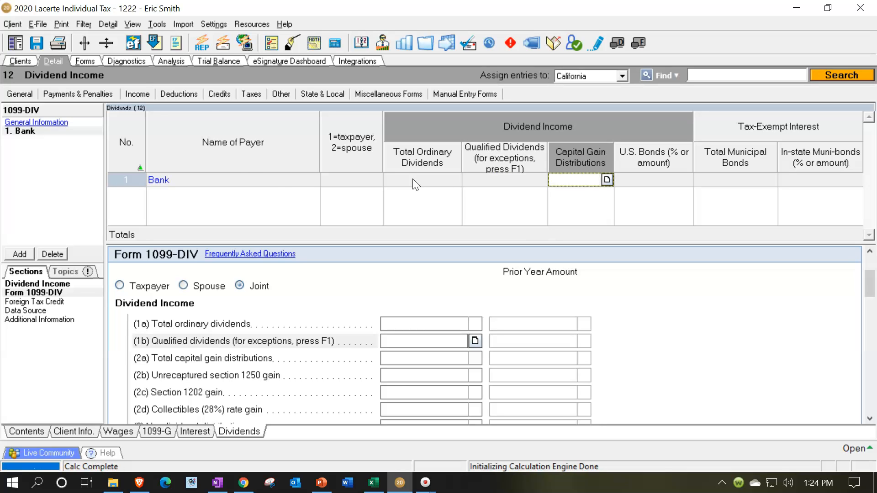
- Check the taxable income and total tax on Form 1040 without the dividend income
{"action": "left_click", "coordinate": [84, 64]}
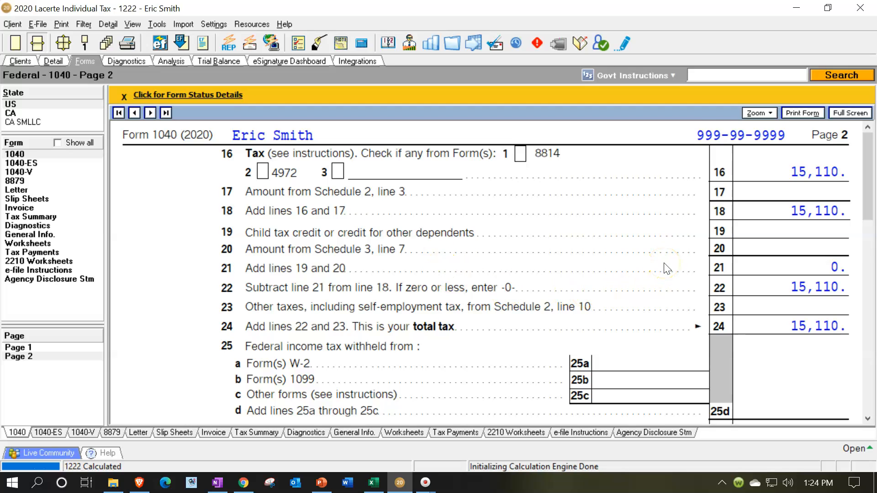
{"action": "scroll", "coordinate": [665, 267], "scroll_direction": "up", "scroll_amount": 5}
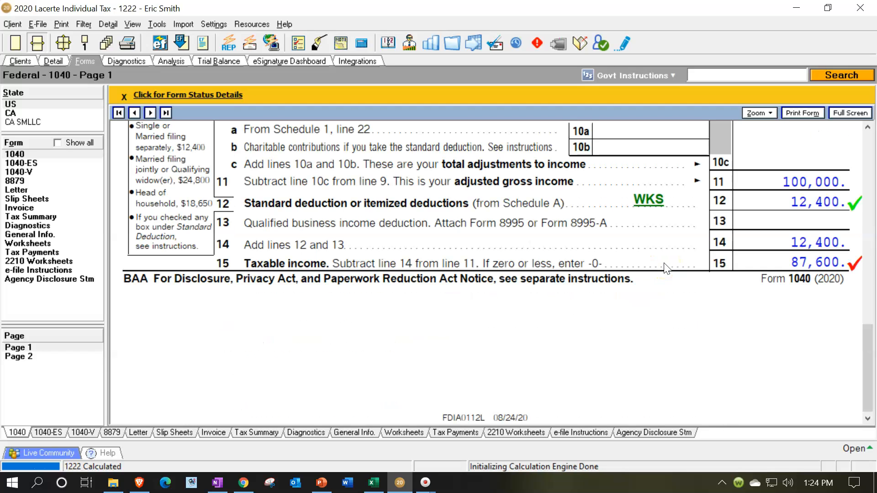
{"action": "scroll", "coordinate": [667, 260], "scroll_direction": "down", "scroll_amount": 5}
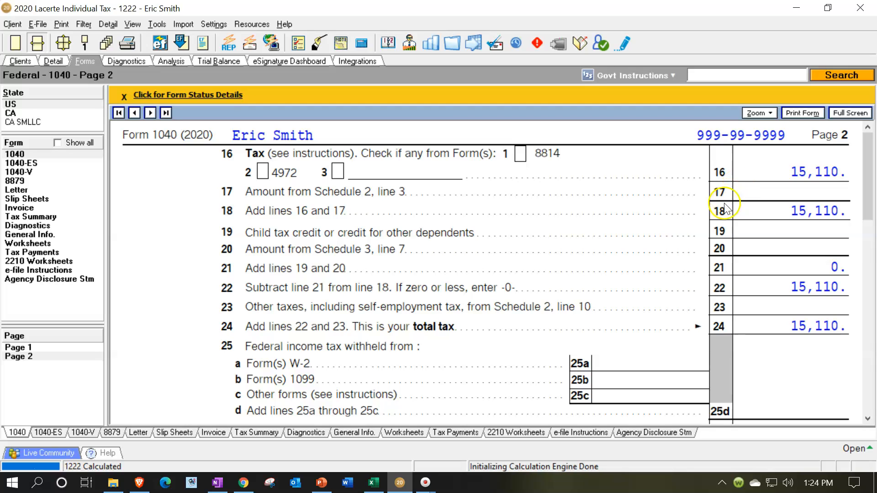
- Switch to Excel and enter 15,110 in cell E14 of the Tax Formula sheet
{"action": "left_click", "coordinate": [373, 483]}
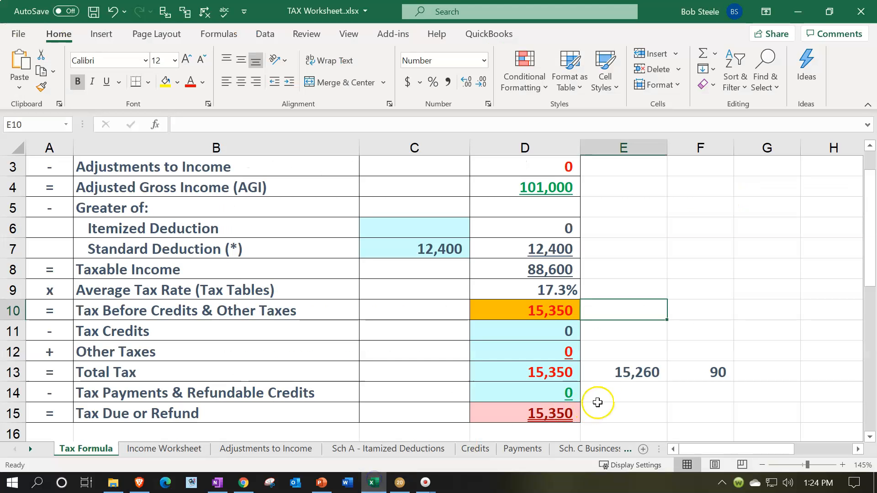
{"action": "left_click", "coordinate": [632, 395]}
{"action": "type", "text": "15,110"}
{"action": "key", "text": "Return"}
- Calculate the tax attributable to the dividends in cell E15 with the formula =E13-E14
{"action": "type", "text": "="}
{"action": "key", "text": "Up"}
{"action": "key", "text": "Up"}
{"action": "type", "text": "-"}
{"action": "key", "text": "Up"}
{"action": "key", "text": "Return"}
{"action": "key", "text": "Up"}
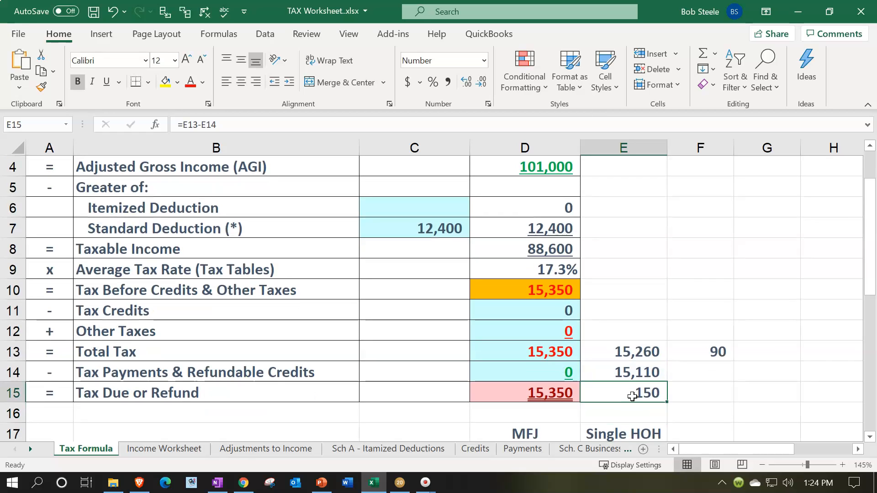
- Calculate 15% of the 1,000 of dividends in cell F15 with the formula =1000*.15
{"action": "key", "text": "Right"}
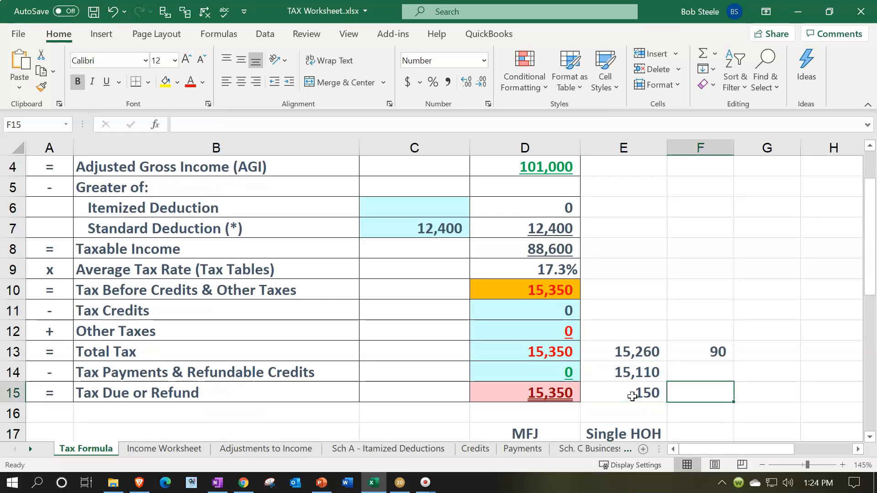
{"action": "type", "text": "="}
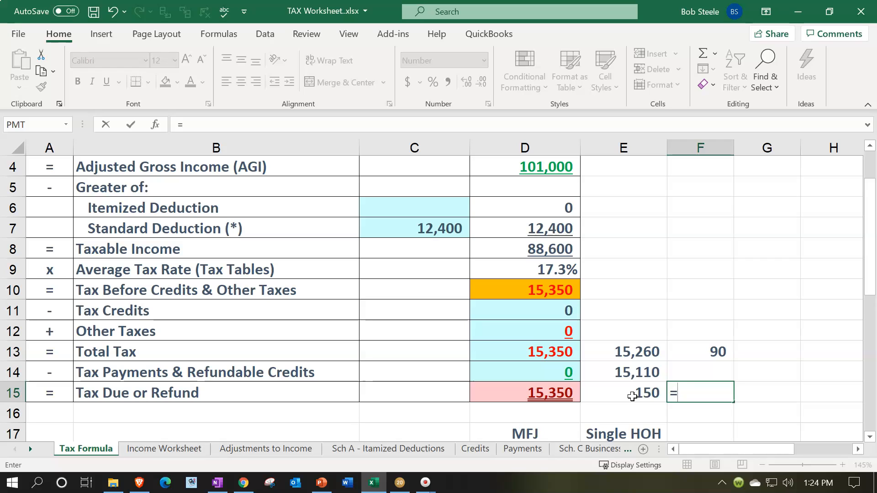
{"action": "type", "text": "100"}
{"action": "type", "text": "0"}
{"action": "type", "text": "*0.15"}
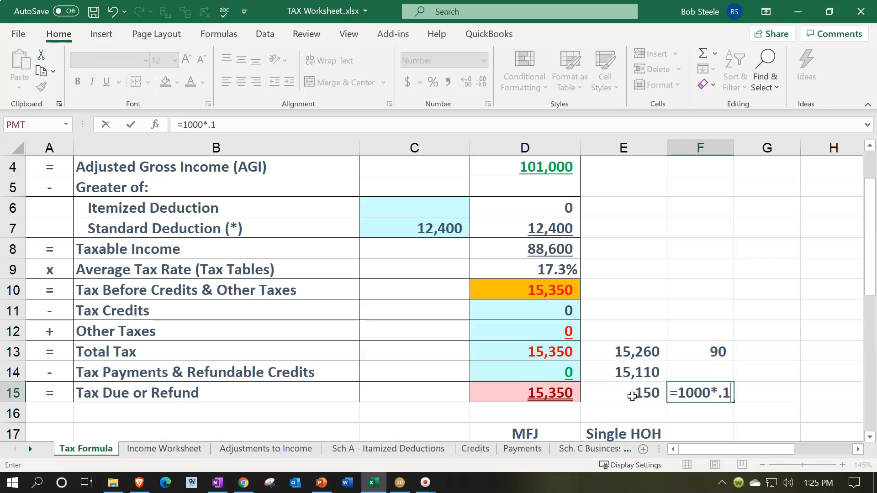
{"action": "key", "text": "Return"}
{"action": "key", "text": "Up"}
{"action": "left_click", "coordinate": [632, 397]}
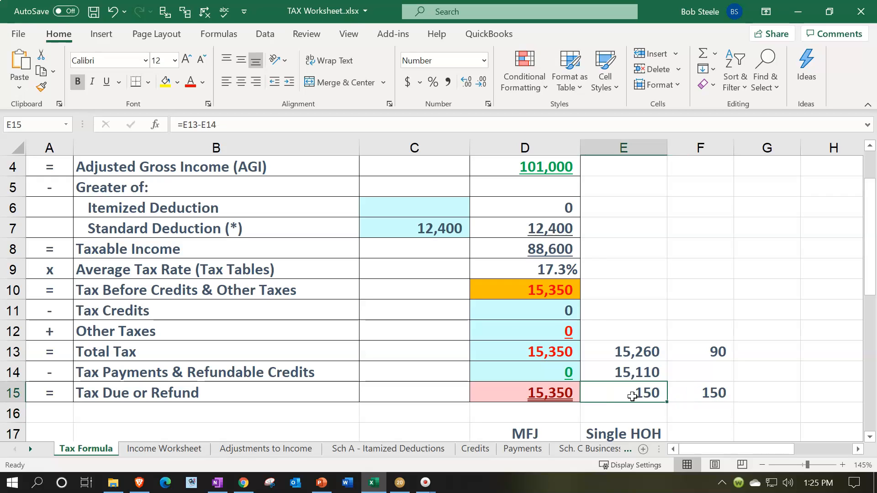
- Review the qualified dividend thresholds in PowerPoint, and check the marginal and effective rates on Lacerte's Federal Income Tax Summary
{"action": "left_click", "coordinate": [320, 483]}
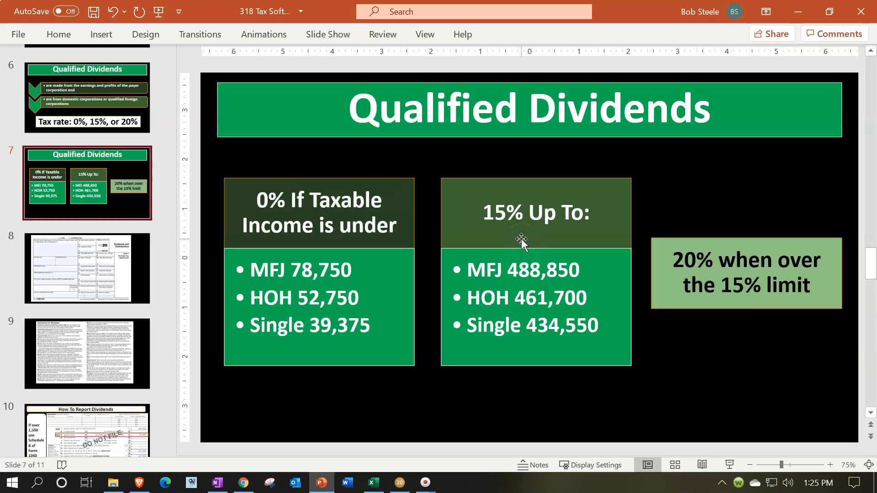
{"action": "left_click", "coordinate": [798, 15]}
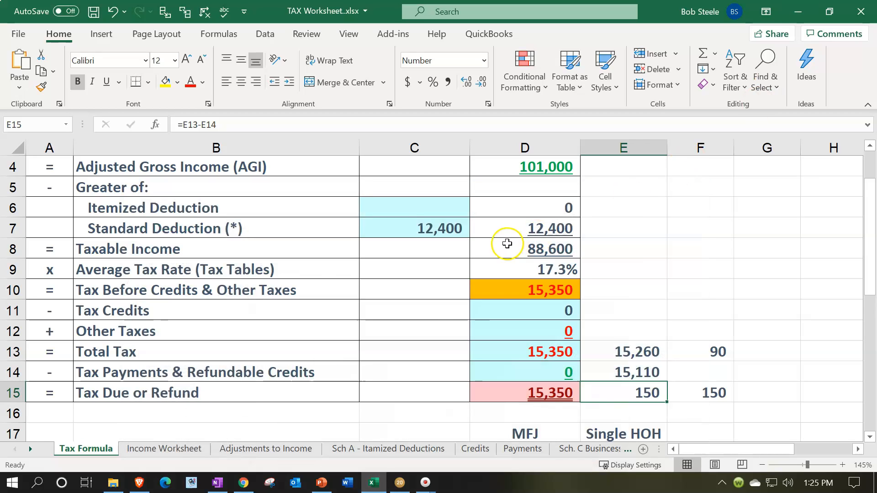
{"action": "left_click", "coordinate": [410, 479]}
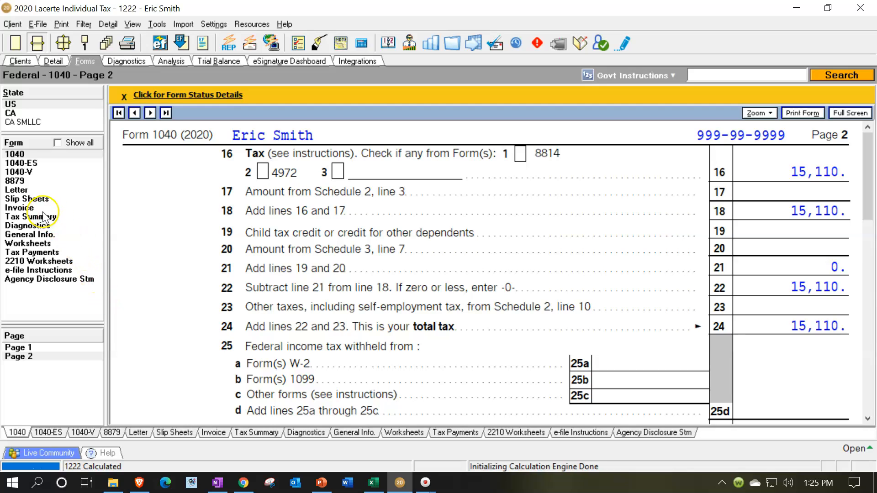
{"action": "left_click", "coordinate": [30, 147]}
{"action": "left_click", "coordinate": [40, 216]}
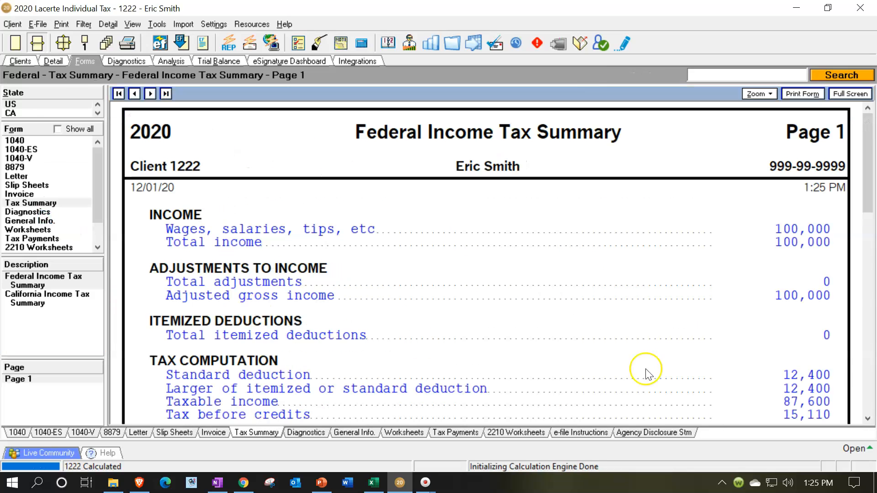
{"action": "scroll", "coordinate": [651, 374], "scroll_direction": "down", "scroll_amount": 5}
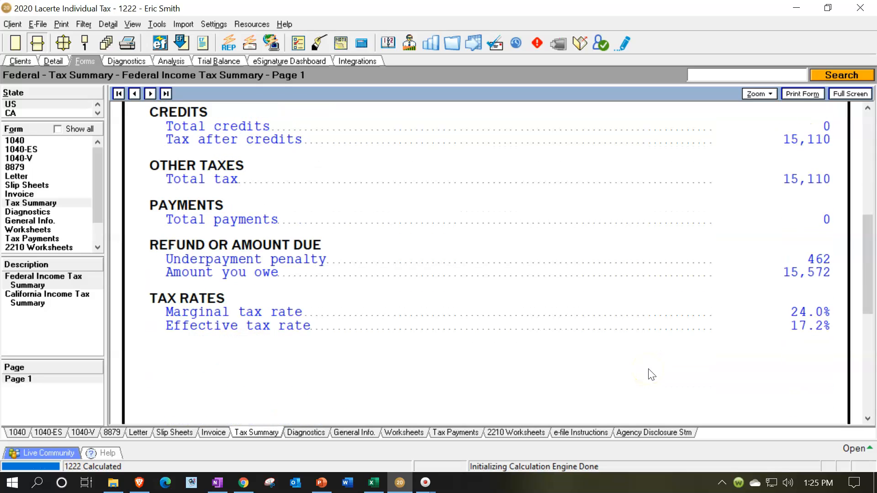
{"action": "left_click", "coordinate": [778, 316]}
- Switch to Excel and clear the tax difference calculations in cells E13:F15 of the Tax Formula sheet
{"action": "key", "text": "alt+Tab"}
{"action": "key", "text": "Up"}
{"action": "key", "text": "Up"}
{"action": "key", "text": "Up"}
{"action": "left_click_drag", "start_coordinate": [640, 353], "coordinate": [725, 393]}
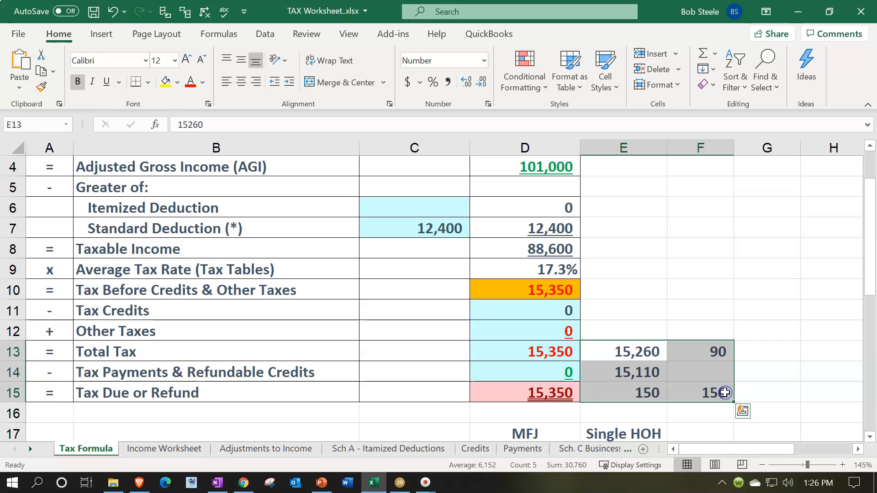
{"action": "key", "text": "Delete"}
{"action": "scroll", "coordinate": [725, 393], "scroll_direction": "up", "scroll_amount": 1}
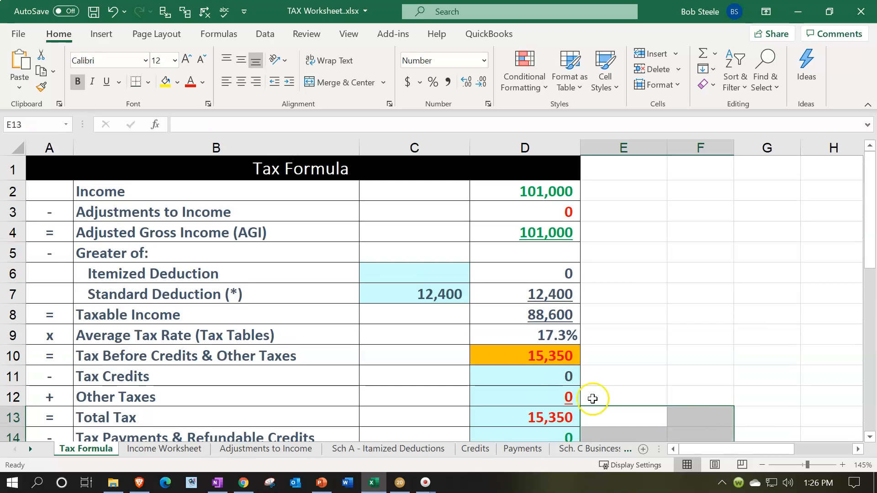
{"action": "left_click", "coordinate": [647, 333]}
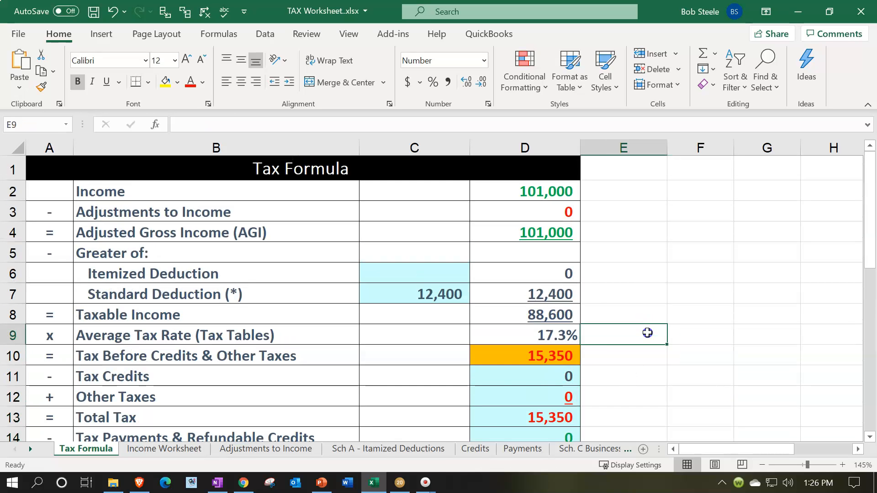
- Open the Dividend Income input in Lacerte, and switch to PowerPoint to view the blank Form 1099-DIV on slide 8
{"action": "left_click", "coordinate": [400, 482]}
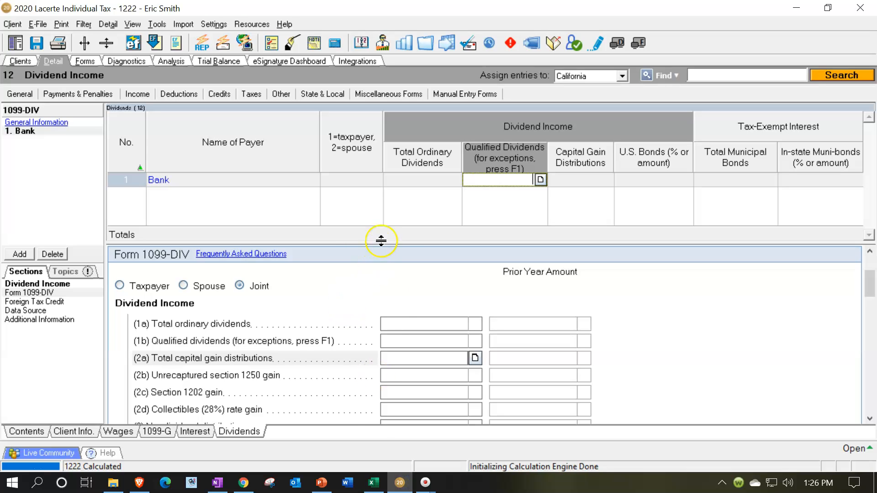
{"action": "left_click", "coordinate": [321, 483]}
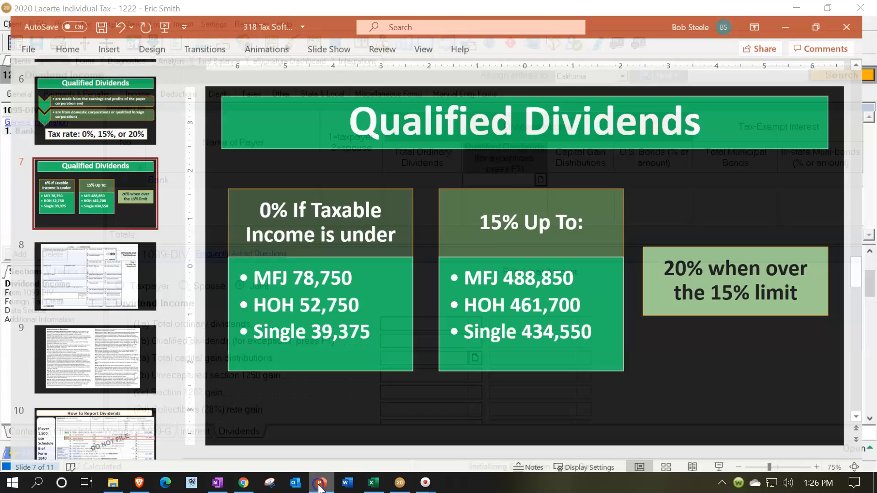
{"action": "scroll", "coordinate": [120, 420], "scroll_direction": "down", "scroll_amount": 3}
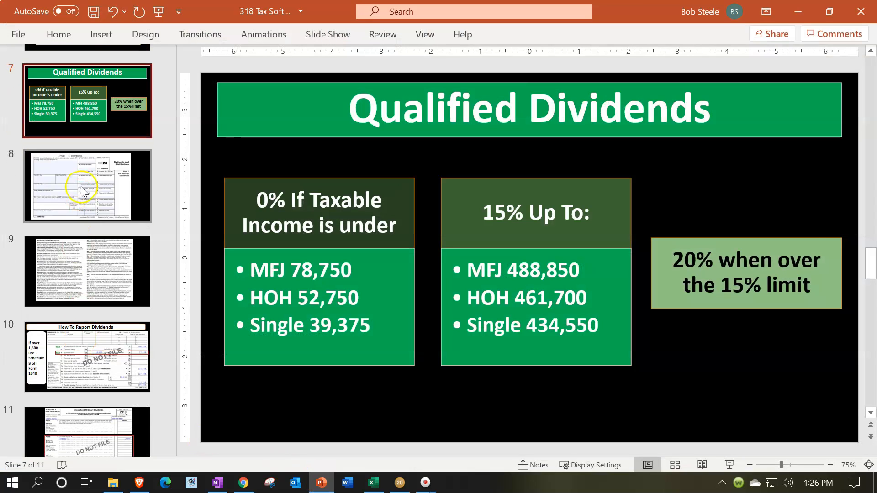
{"action": "left_click", "coordinate": [79, 186]}
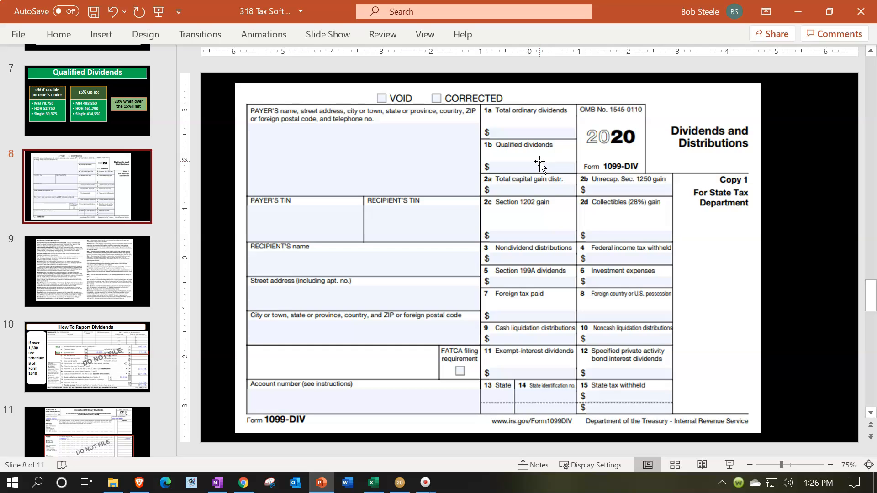
- Switch to Lacerte and enter 1,000 total ordinary dividends and 900 qualified dividends for the Bank 1099-DIV
{"action": "left_click", "coordinate": [400, 483]}
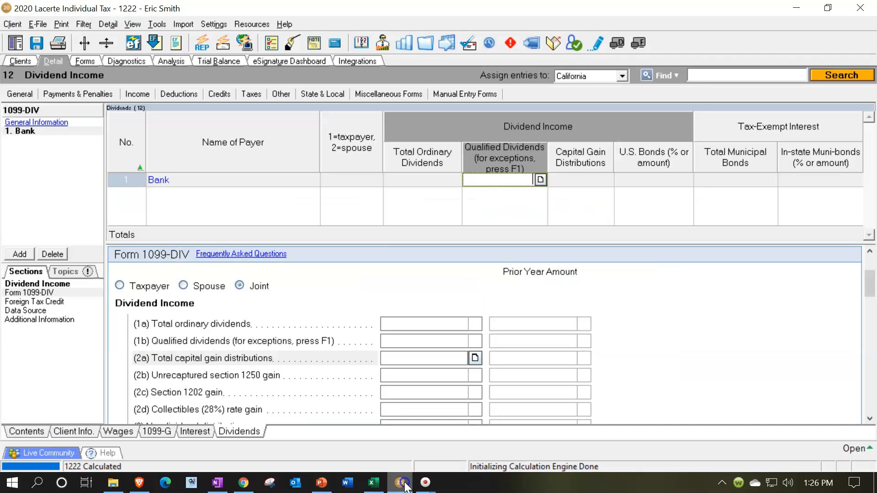
{"action": "left_click", "coordinate": [418, 182]}
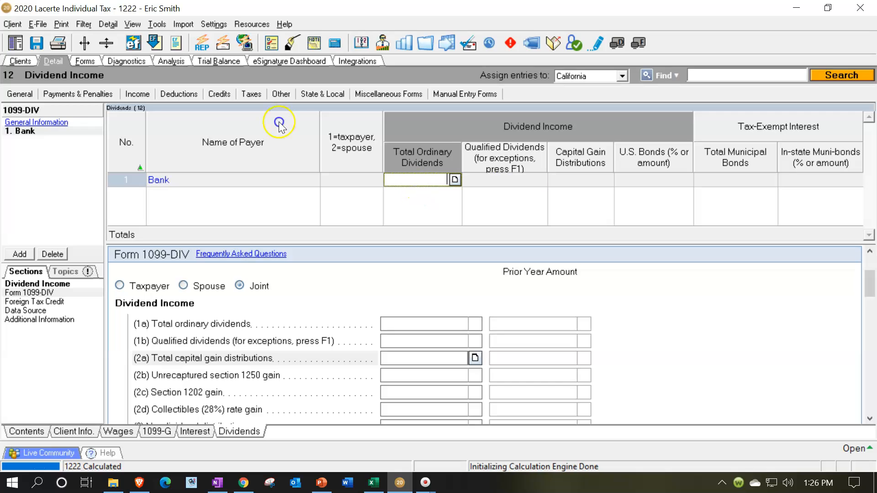
{"action": "left_click", "coordinate": [425, 183]}
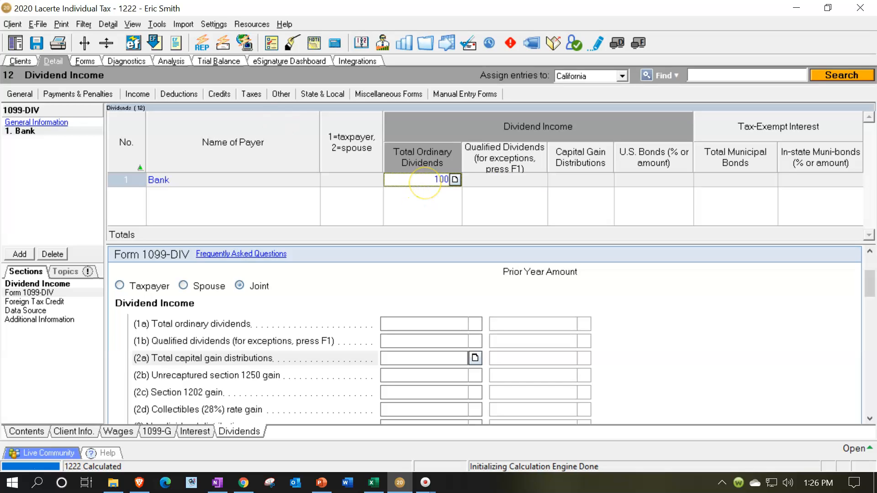
{"action": "key", "text": "Tab"}
{"action": "type", "text": "9"}
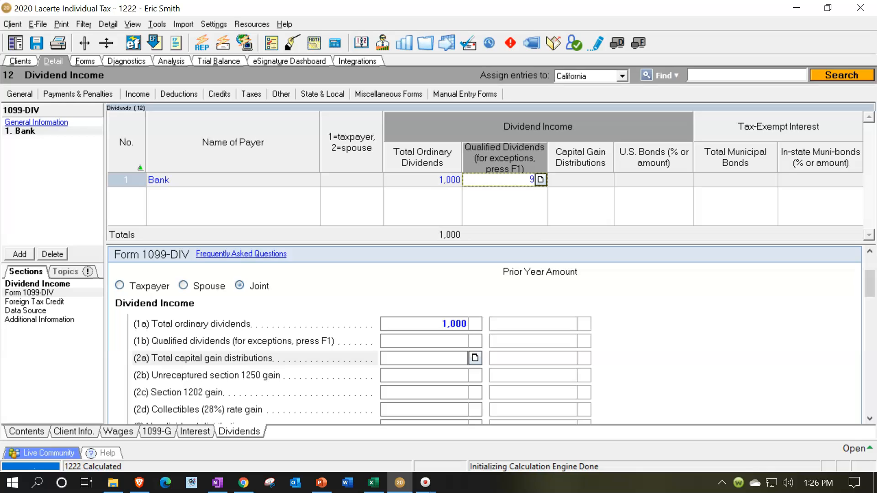
{"action": "key", "text": "Tab"}
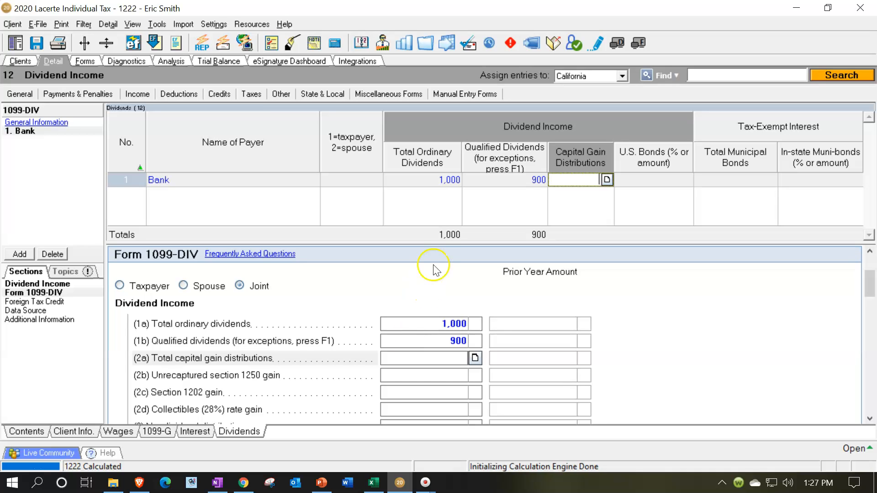
- Check the dividend lines on Form 1040 page 1 against the dividend income in Excel's Income Worksheet
{"action": "left_click", "coordinate": [86, 64]}
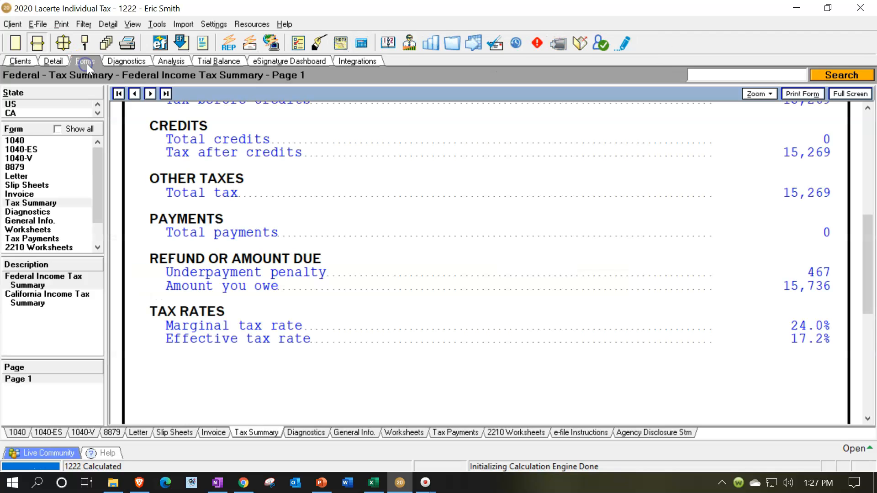
{"action": "left_click", "coordinate": [41, 142]}
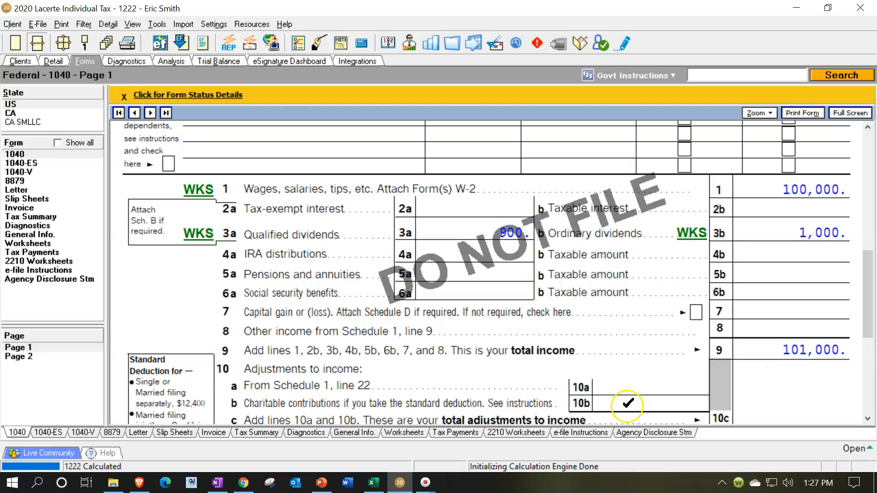
{"action": "left_click", "coordinate": [374, 483]}
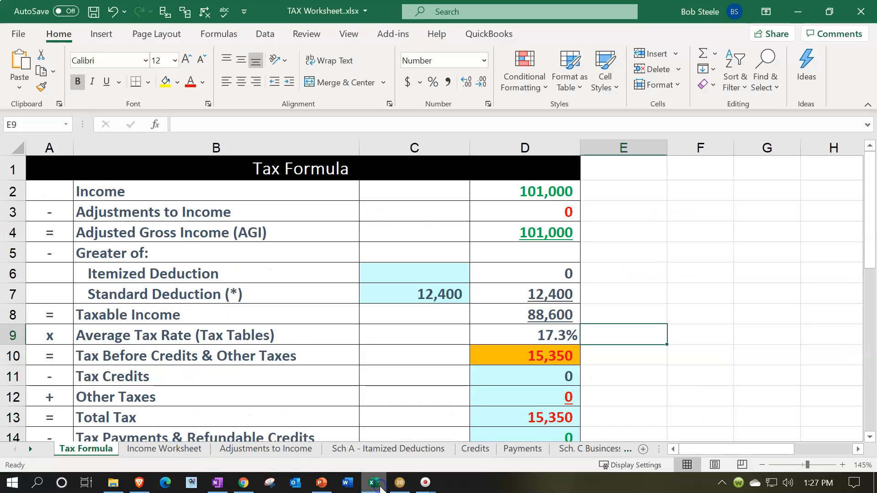
{"action": "left_click", "coordinate": [177, 450]}
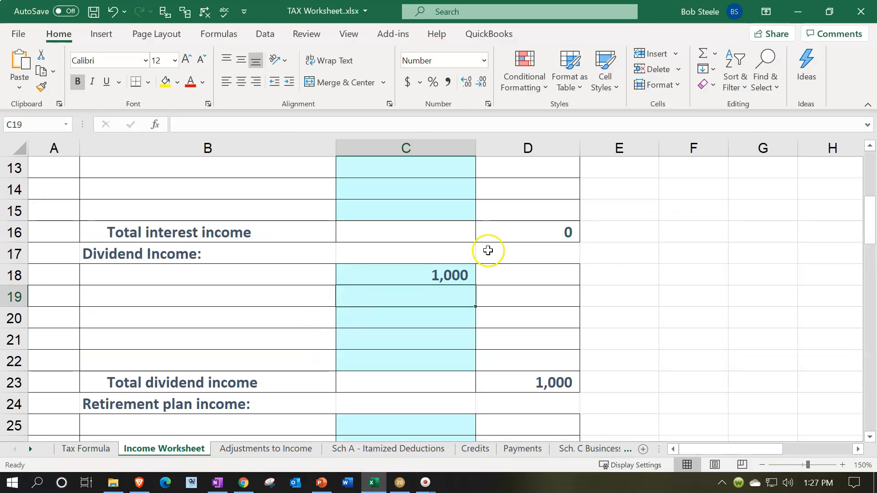
{"action": "left_click", "coordinate": [428, 277]}
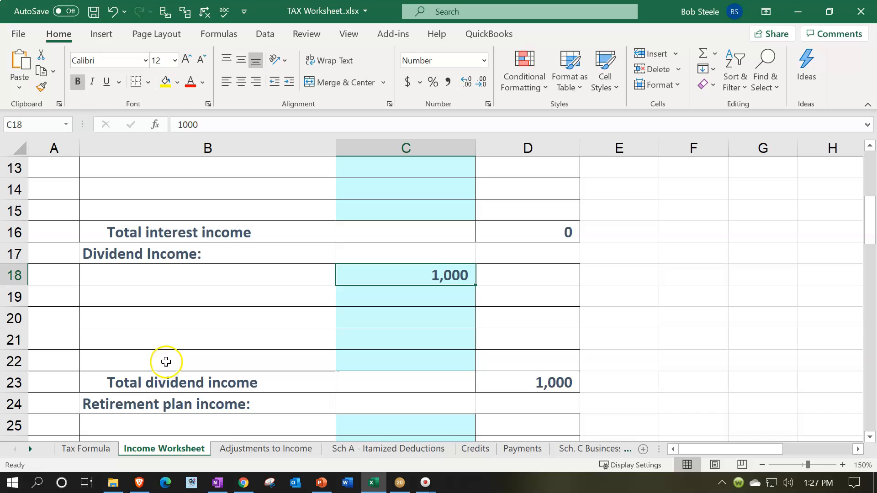
- Compare taxable income and tax before credits on the Tax Formula sheet with pages 1 and 2 of Form 1040 in Lacerte
{"action": "left_click", "coordinate": [97, 451]}
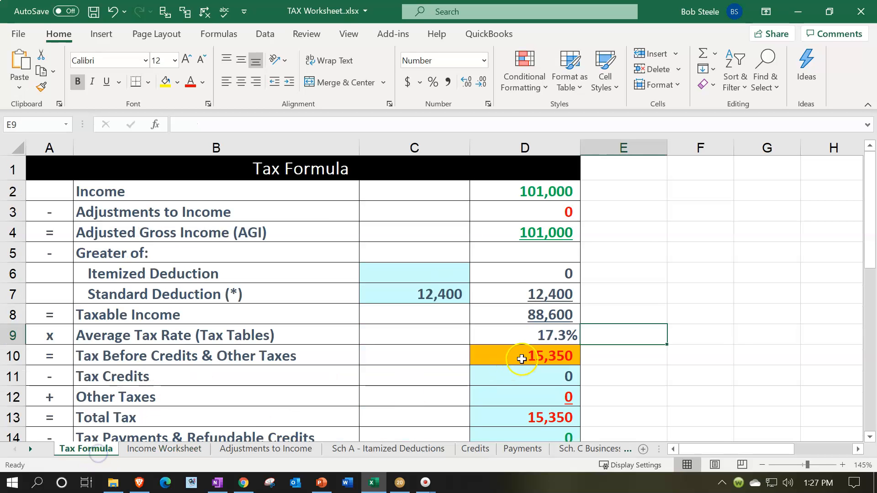
{"action": "left_click", "coordinate": [535, 316]}
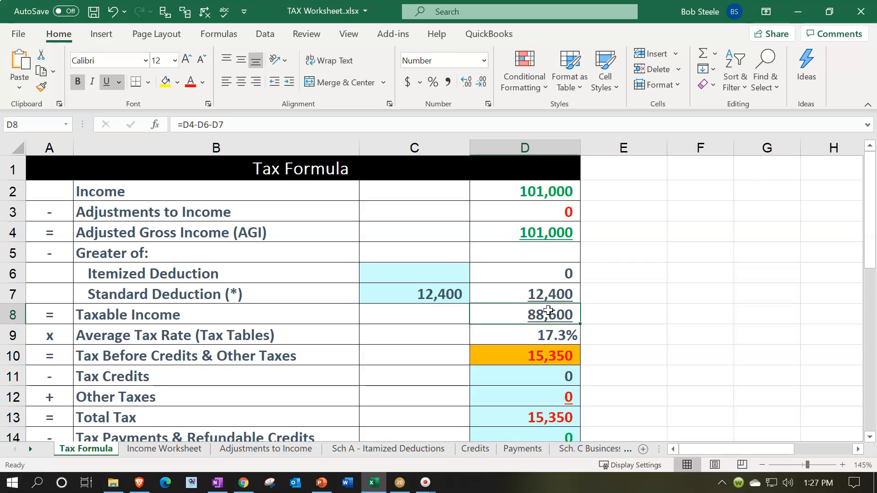
{"action": "left_click", "coordinate": [533, 356]}
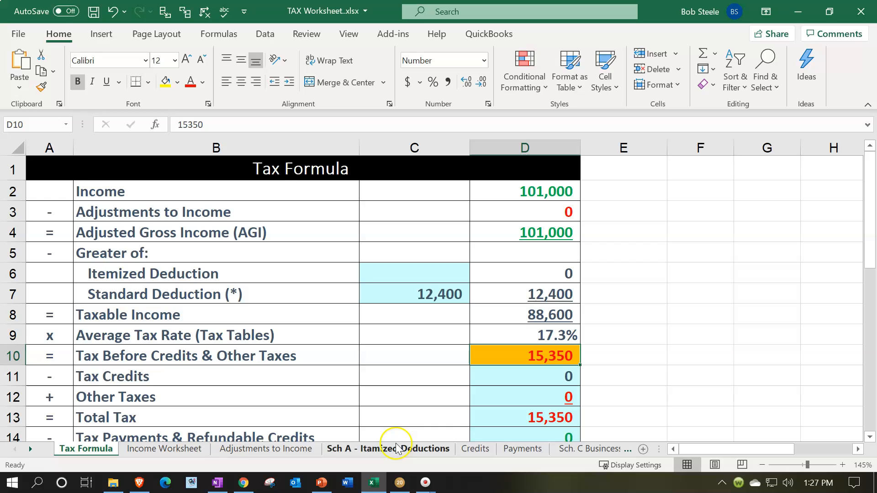
{"action": "left_click", "coordinate": [399, 483]}
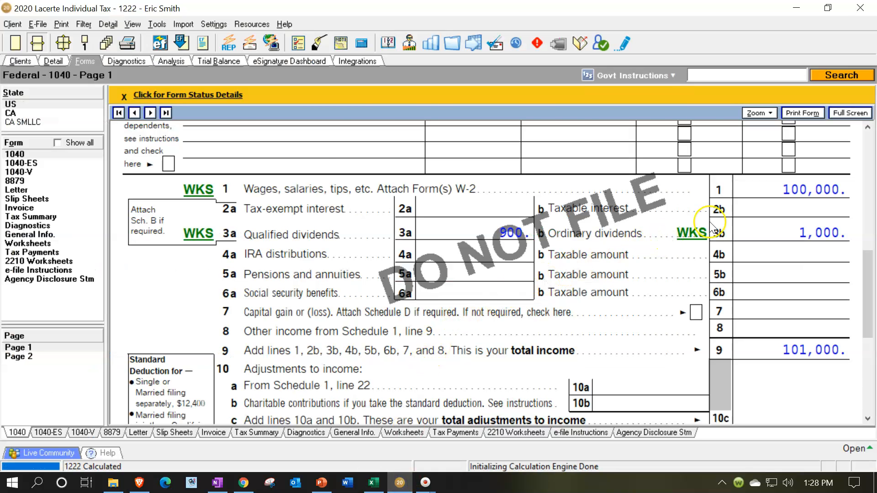
{"action": "scroll", "coordinate": [667, 240], "scroll_direction": "down", "scroll_amount": 4}
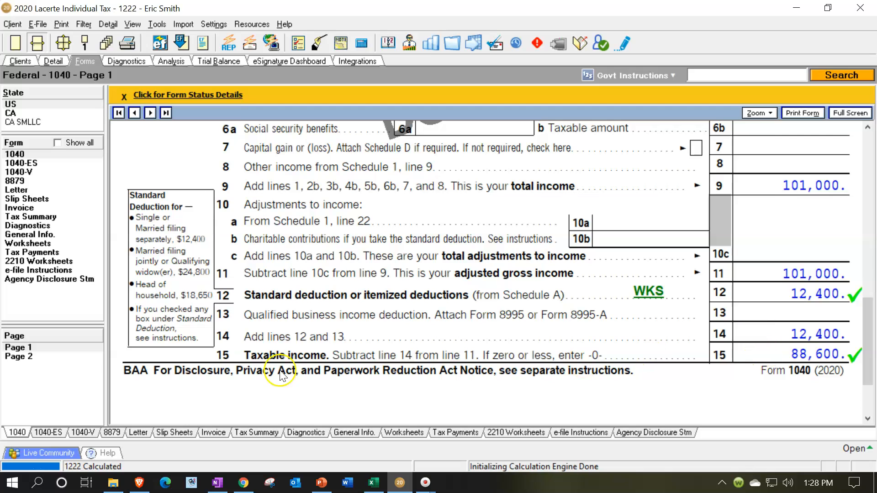
{"action": "left_click", "coordinate": [49, 356]}
{"action": "scroll", "coordinate": [506, 272], "scroll_direction": "up", "scroll_amount": 6}
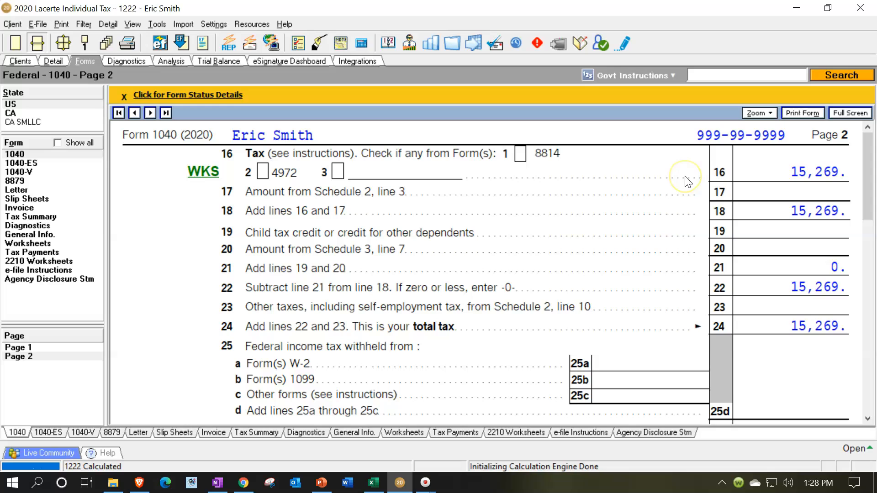
- Switch to Excel, set Tax Before Credits & Other Taxes in cell D10 to 15,269, and return to Form 1040 in Lacerte
{"action": "left_click", "coordinate": [373, 483]}
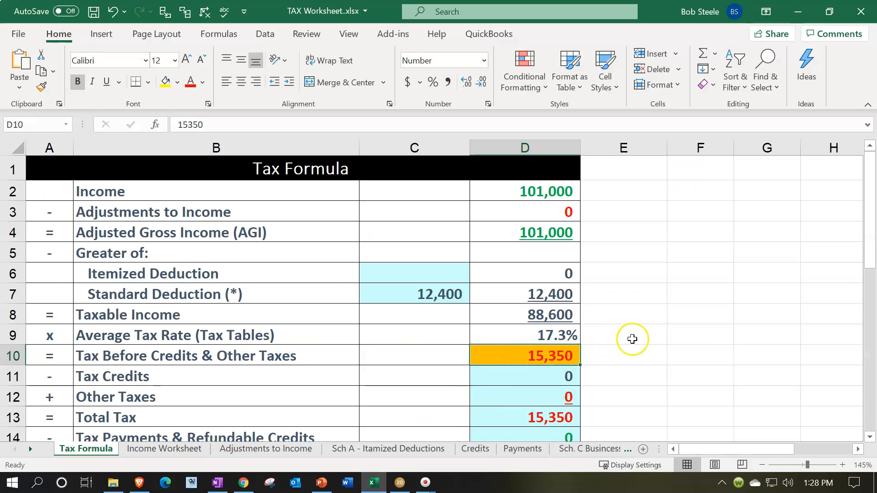
{"action": "key", "text": "F2"}
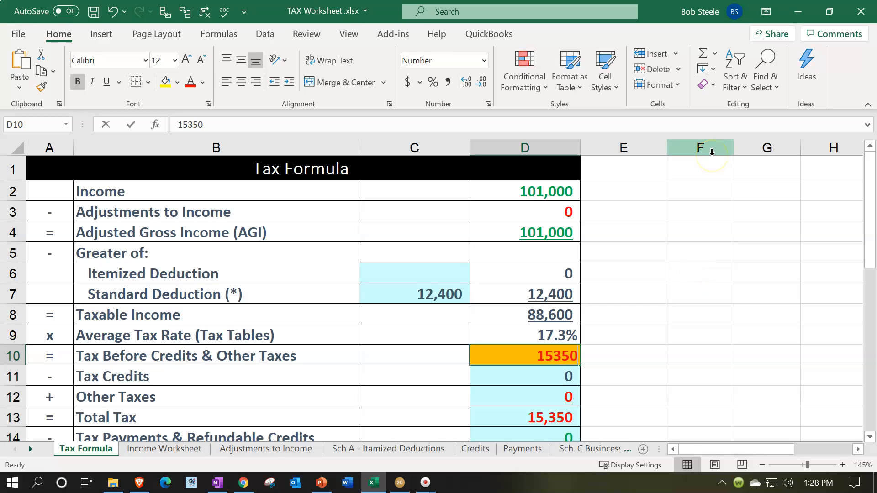
{"action": "key", "text": "BackSpace"}
{"action": "key", "text": "BackSpace"}
{"action": "key", "text": "BackSpace"}
{"action": "type", "text": "269"}
{"action": "key", "text": "Return"}
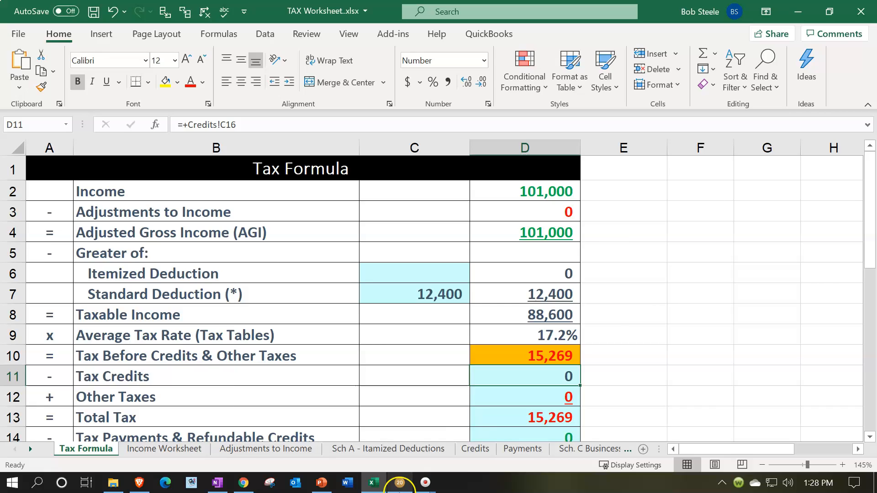
{"action": "left_click", "coordinate": [400, 483]}
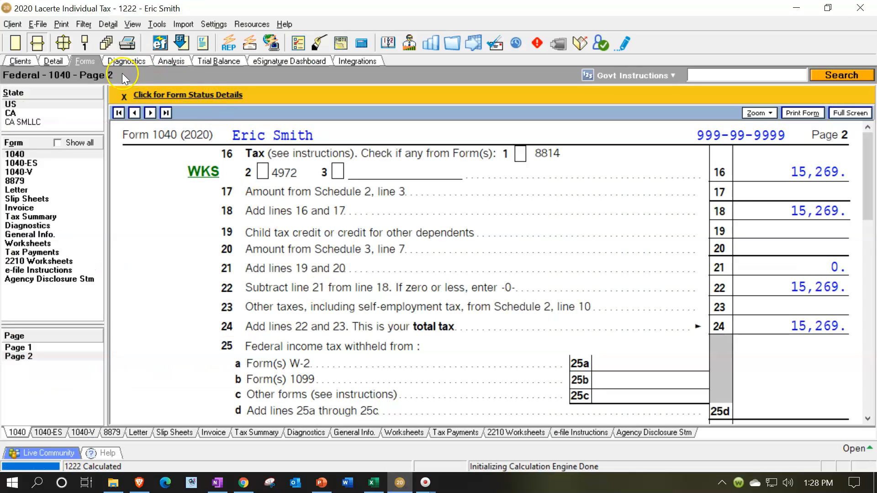
- Add a second 1099-DIV in Lacerte for payer Bank with 2,000 total ordinary dividends and 1,500 qualified dividends
{"action": "left_click", "coordinate": [324, 488]}
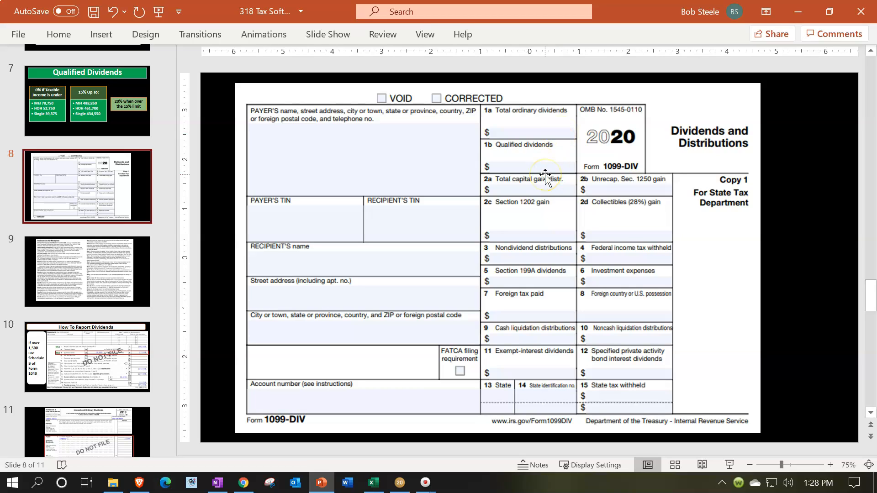
{"action": "left_click", "coordinate": [400, 482]}
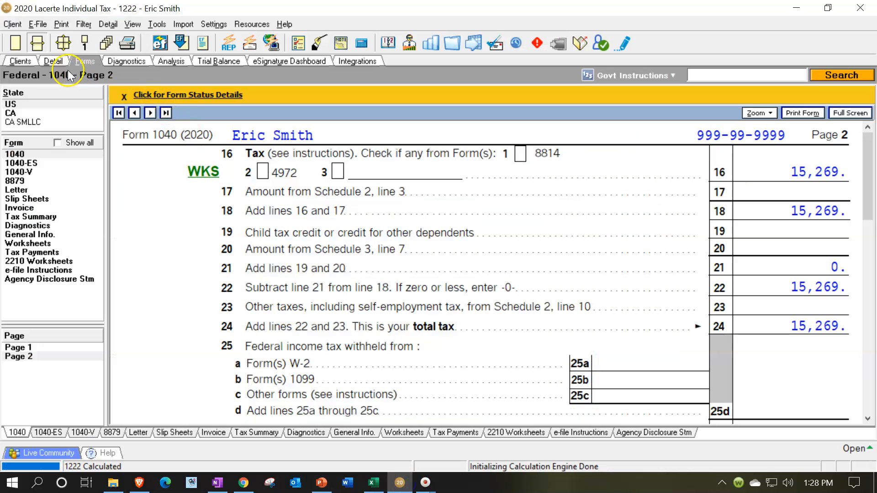
{"action": "left_click", "coordinate": [59, 62]}
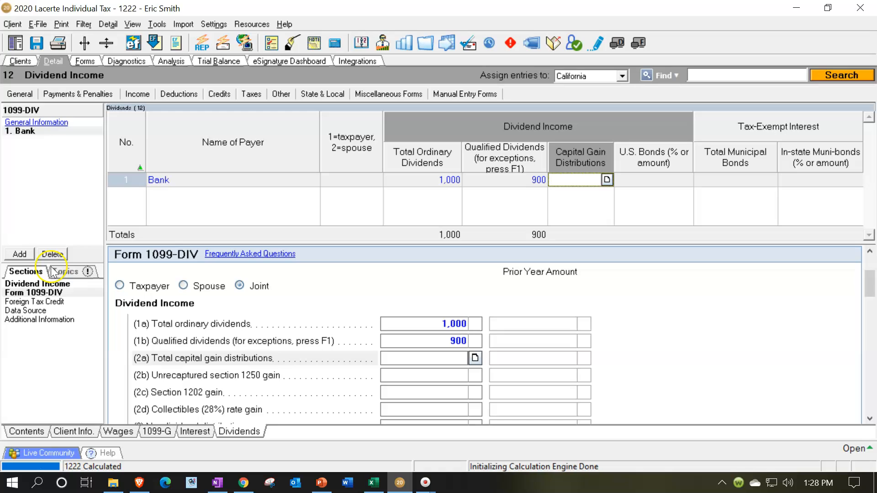
{"action": "left_click", "coordinate": [19, 254]}
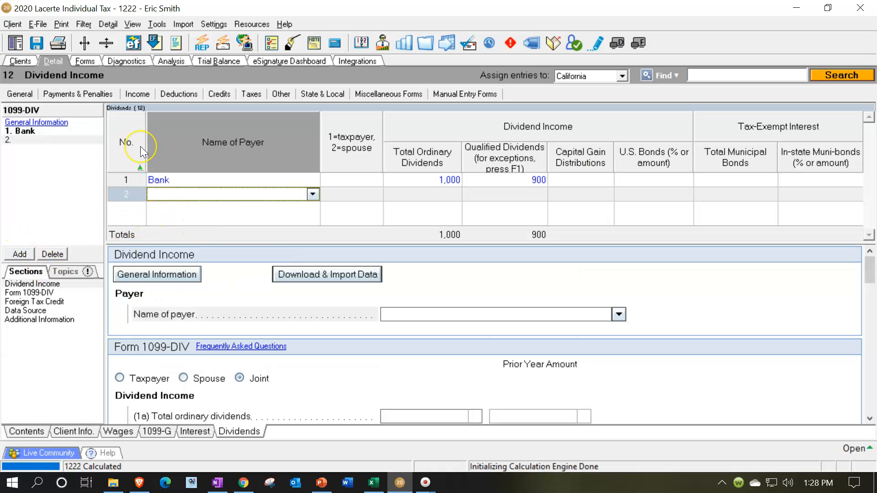
{"action": "type", "text": "Bank"}
{"action": "key", "text": "Tab"}
{"action": "key", "text": "Tab"}
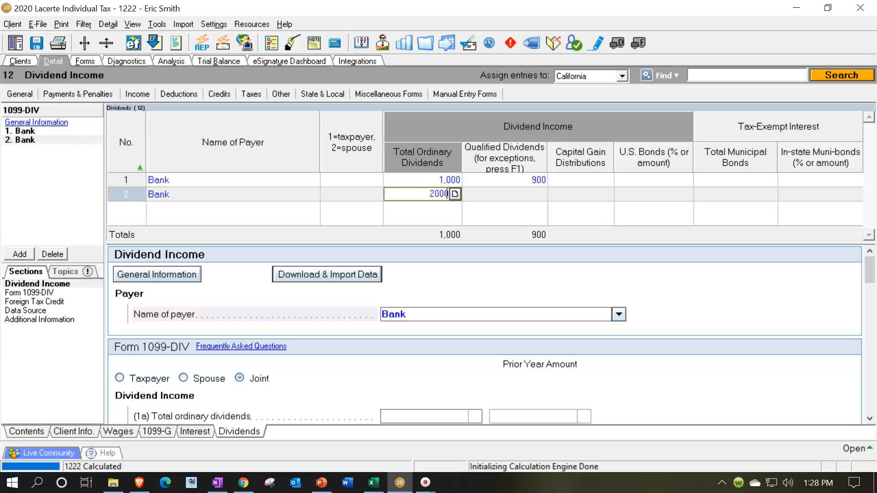
{"action": "key", "text": "Tab"}
{"action": "type", "text": "1500"}
{"action": "key", "text": "Tab"}
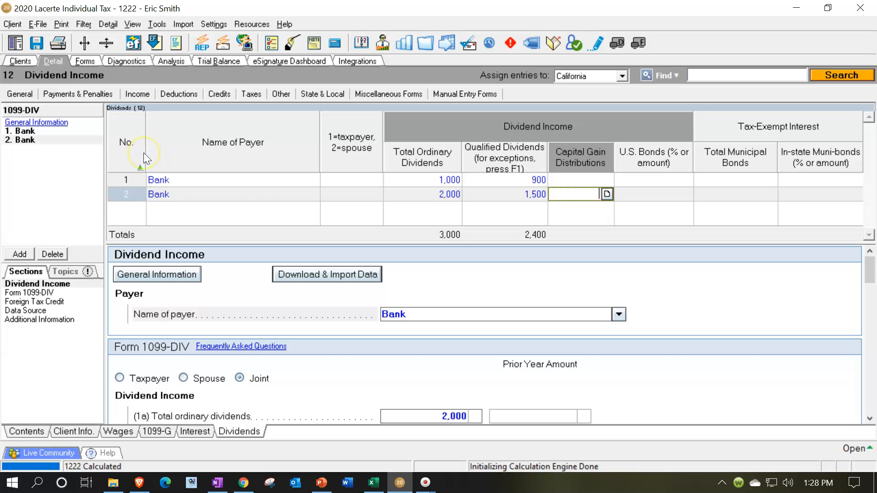
- Review the dividend lines on Form 1040 page 1 and the ordinary dividends in Part II of Schedule B
{"action": "left_click", "coordinate": [88, 62]}
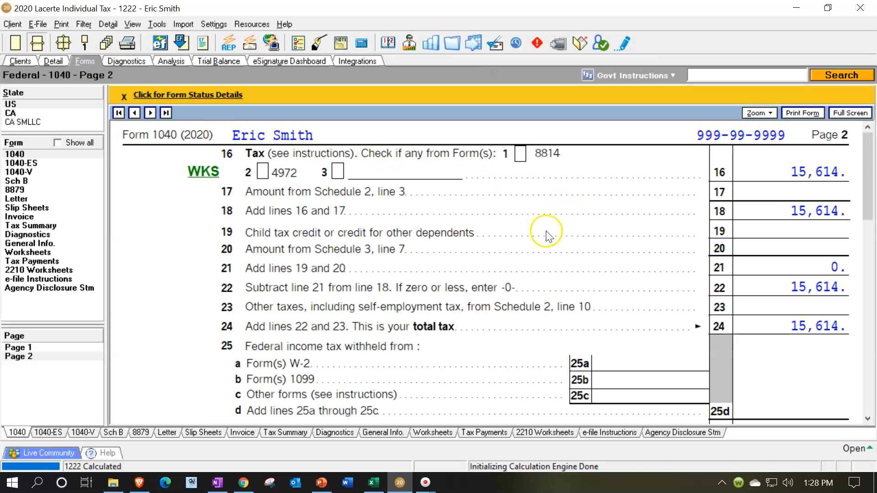
{"action": "left_click", "coordinate": [43, 348]}
{"action": "scroll", "coordinate": [563, 270], "scroll_direction": "down", "scroll_amount": 8}
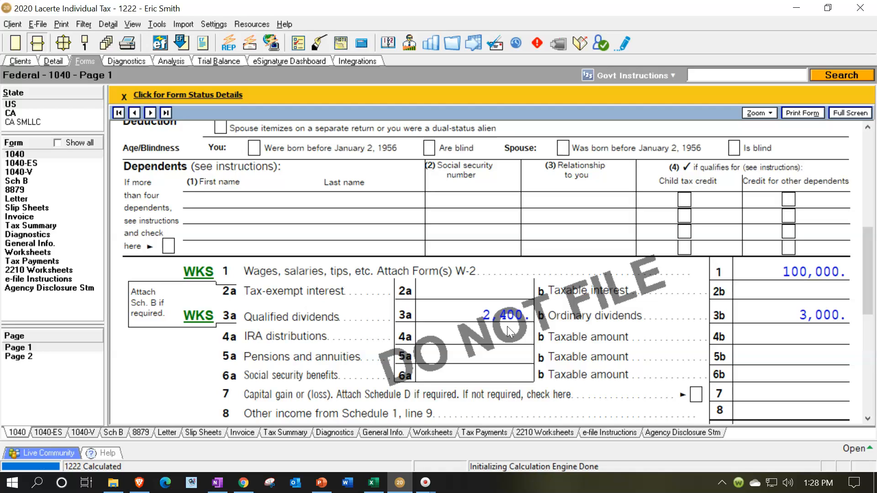
{"action": "left_click", "coordinate": [22, 181]}
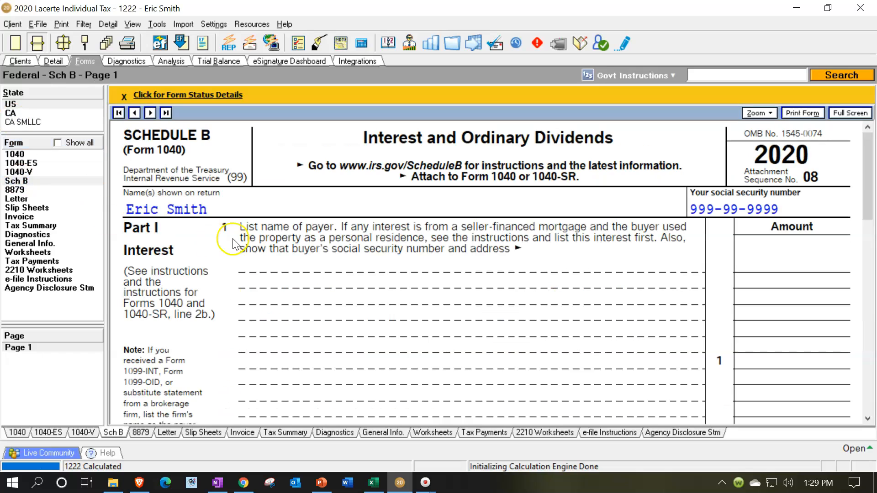
{"action": "scroll", "coordinate": [174, 257], "scroll_direction": "down", "scroll_amount": 5}
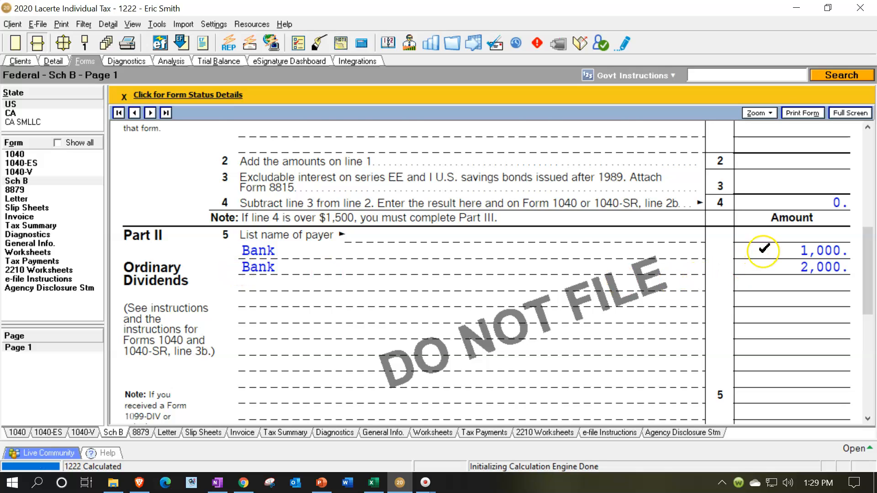
{"action": "scroll", "coordinate": [767, 261], "scroll_direction": "down", "scroll_amount": 3}
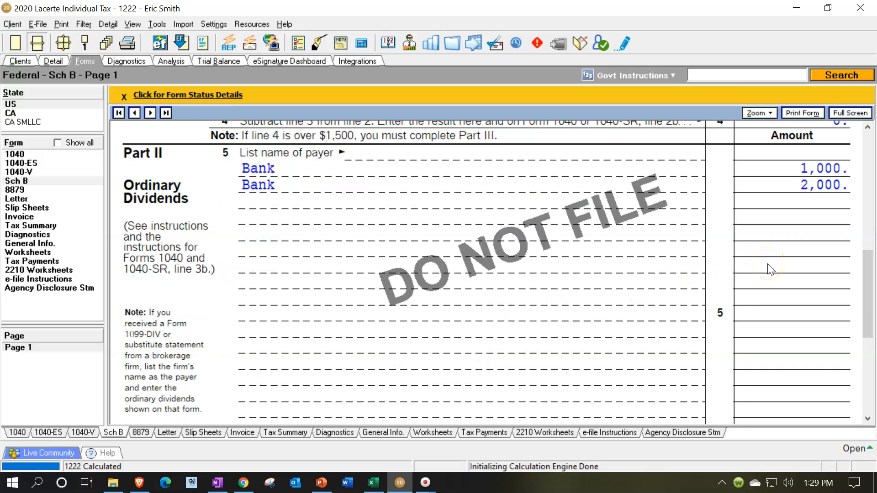
{"action": "scroll", "coordinate": [770, 269], "scroll_direction": "down", "scroll_amount": 3}
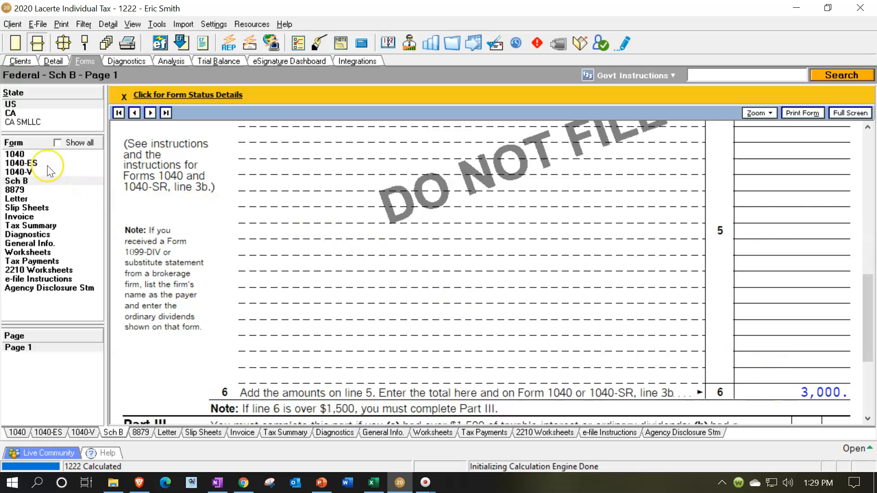
{"action": "left_click", "coordinate": [40, 153]}
{"action": "scroll", "coordinate": [676, 270], "scroll_direction": "down", "scroll_amount": 15}
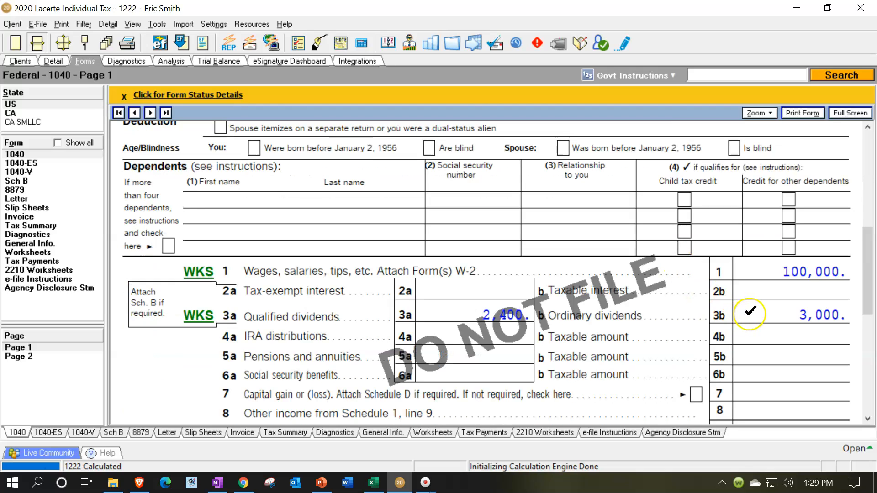
- Switch to Excel and enter 2,000 as a second dividend amount in cell C19 of the Income Worksheet
{"action": "left_click", "coordinate": [374, 483]}
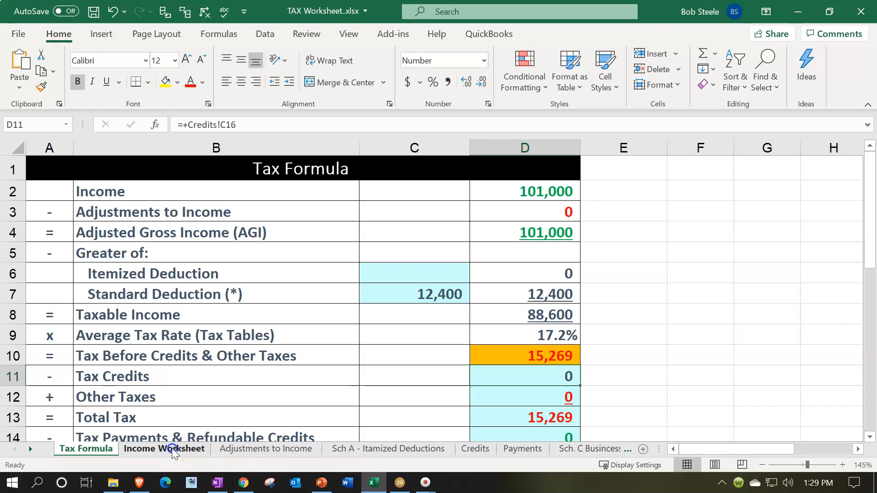
{"action": "left_click", "coordinate": [165, 448]}
{"action": "left_click", "coordinate": [414, 303]}
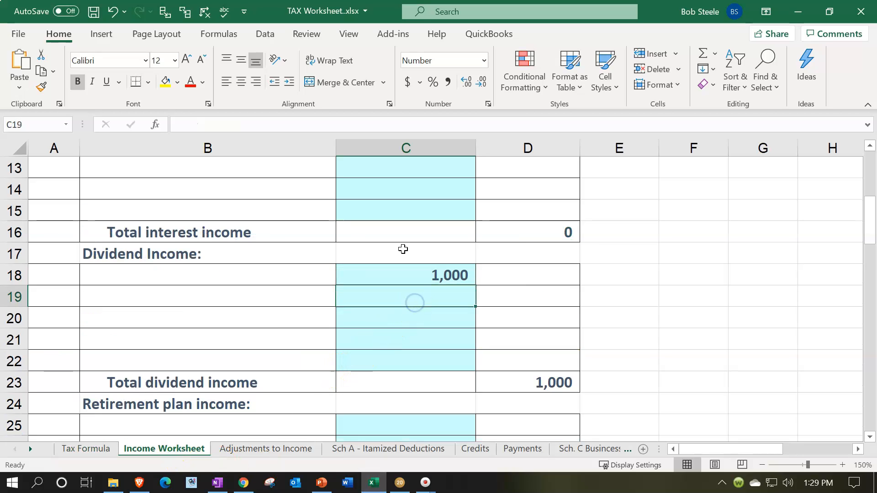
{"action": "type", "text": "2000"}
{"action": "key", "text": "Return"}
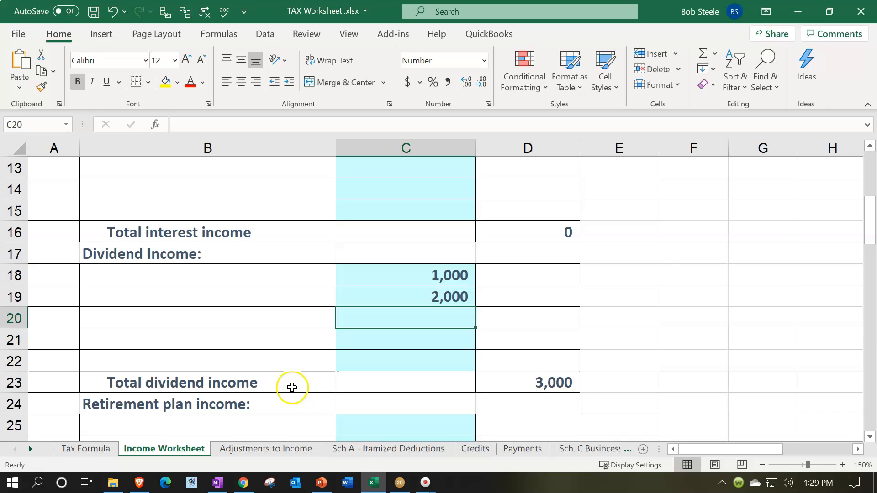
- Compare income and taxable income on the Tax Formula sheet with Form 1040 in Lacerte, and check the tax on page 2
{"action": "left_click", "coordinate": [94, 448]}
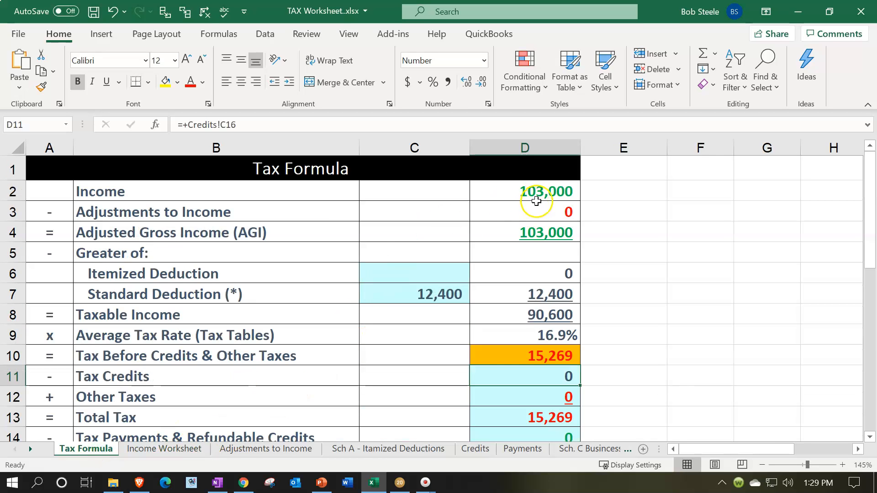
{"action": "left_click", "coordinate": [535, 229]}
{"action": "left_click", "coordinate": [435, 287]}
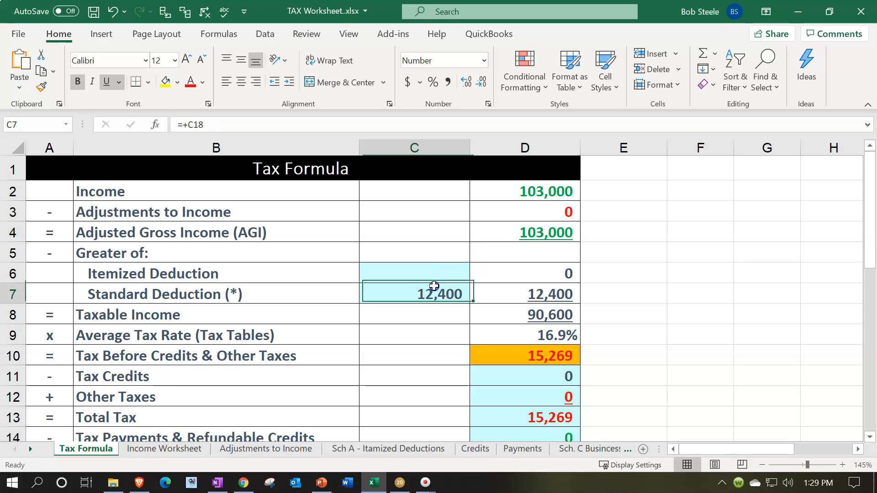
{"action": "left_click", "coordinate": [515, 309]}
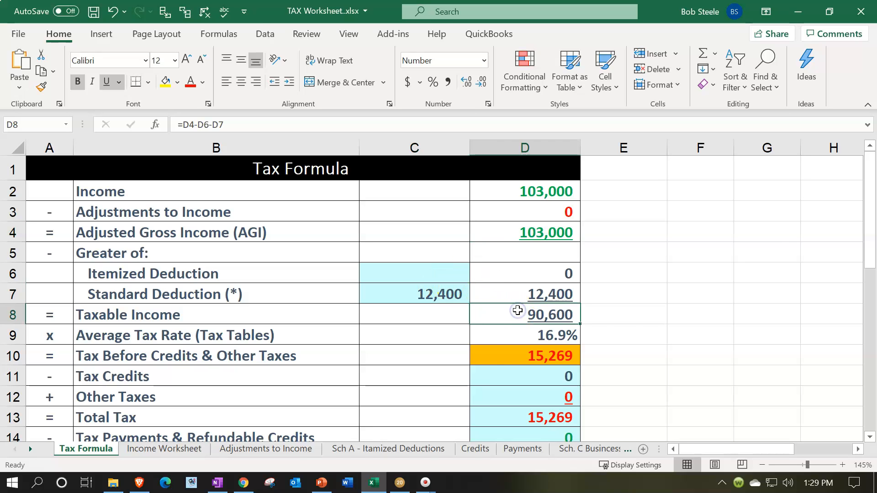
{"action": "left_click", "coordinate": [400, 482]}
{"action": "scroll", "coordinate": [641, 371], "scroll_direction": "down", "scroll_amount": 3}
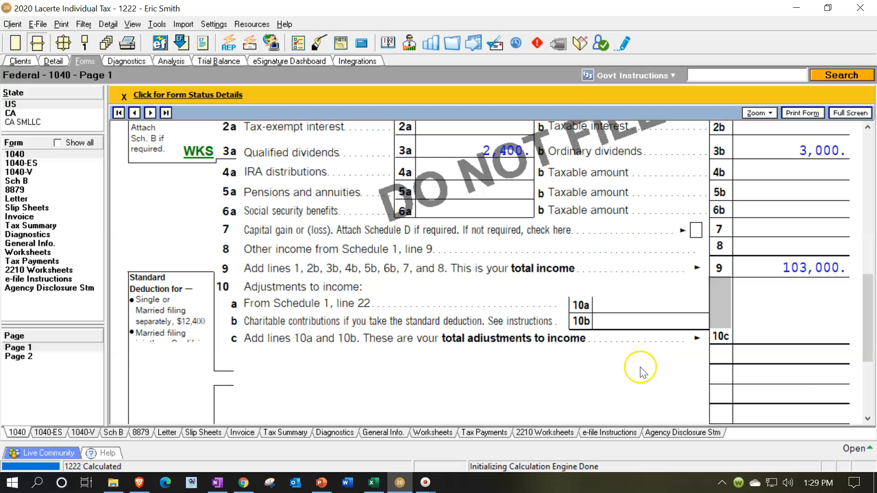
{"action": "scroll", "coordinate": [646, 371], "scroll_direction": "down", "scroll_amount": 2}
{"action": "left_click", "coordinate": [780, 349]}
{"action": "left_click", "coordinate": [50, 355]}
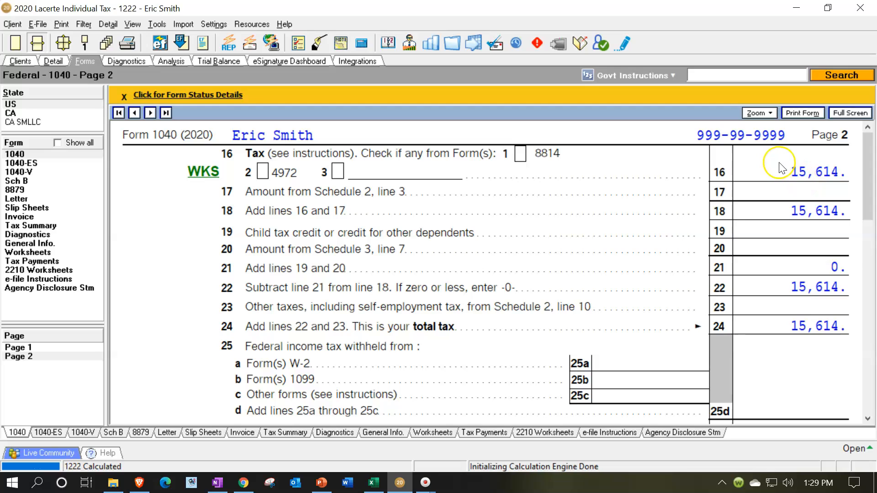
- Switch to Excel, set Tax Before Credits & Other Taxes in cell D10 to 16,514, and return to Form 1040 page 2
{"action": "left_click", "coordinate": [374, 486]}
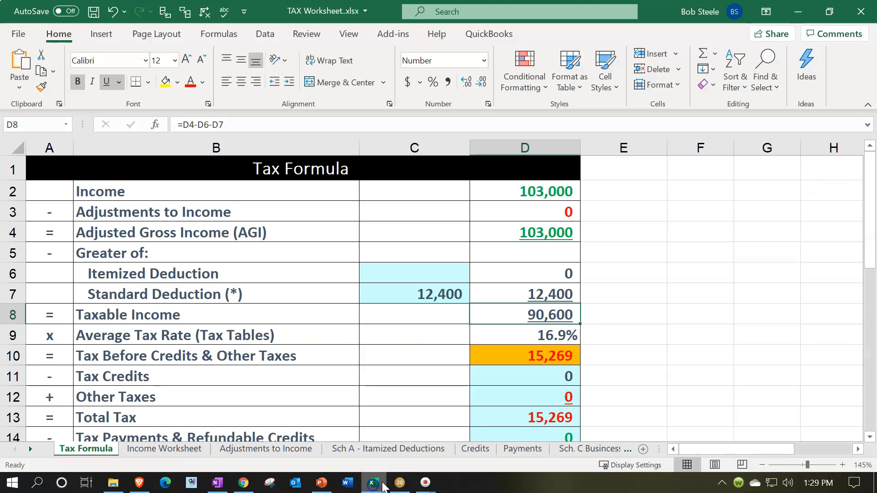
{"action": "left_click", "coordinate": [518, 362]}
{"action": "type", "text": "16514"}
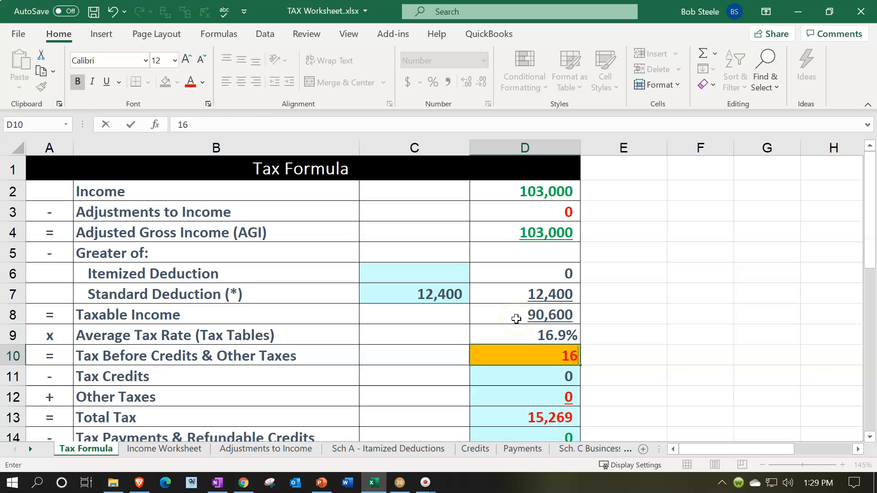
{"action": "key", "text": "Return"}
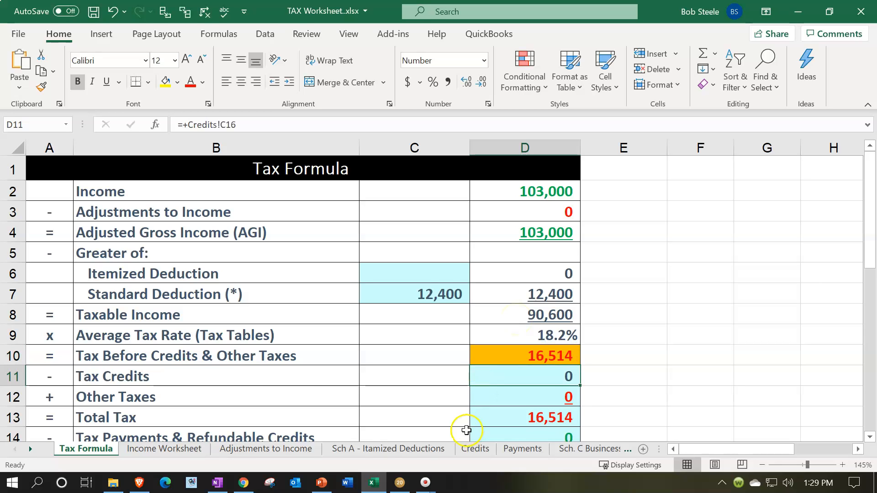
{"action": "left_click", "coordinate": [401, 484]}
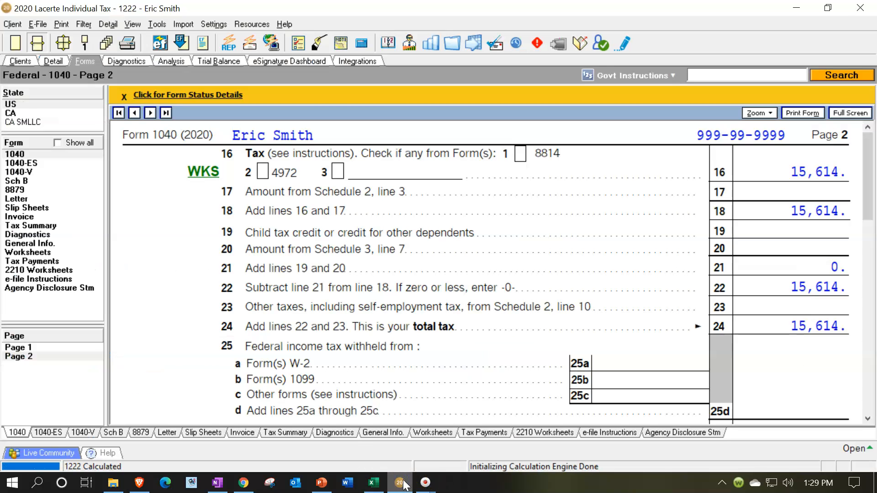
- Switch to Excel and set Tax Before Credits & Other Taxes in cell D10 to 15,614
{"action": "left_click", "coordinate": [403, 485]}
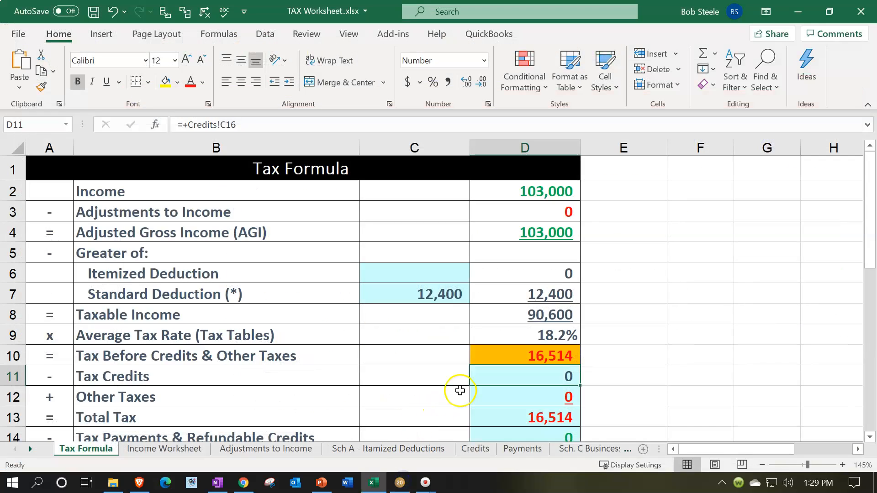
{"action": "left_click", "coordinate": [507, 358]}
{"action": "type", "text": "15"}
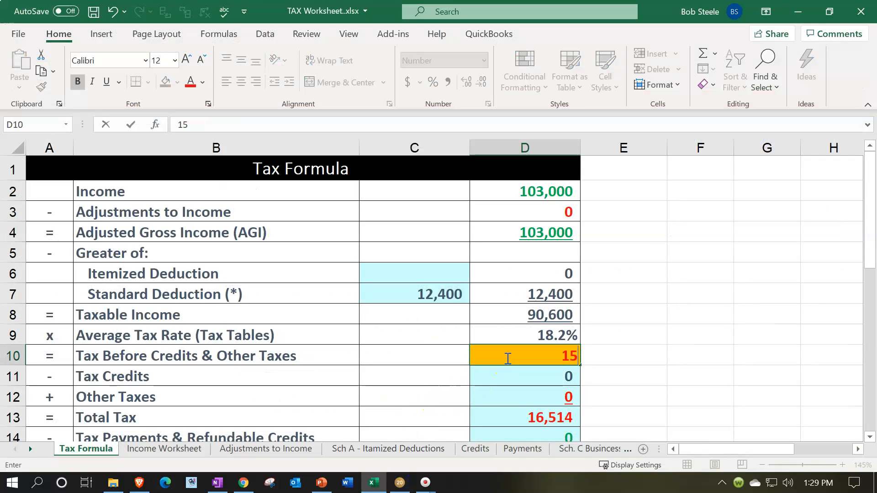
{"action": "type", "text": ",614"}
{"action": "key", "text": "Return"}
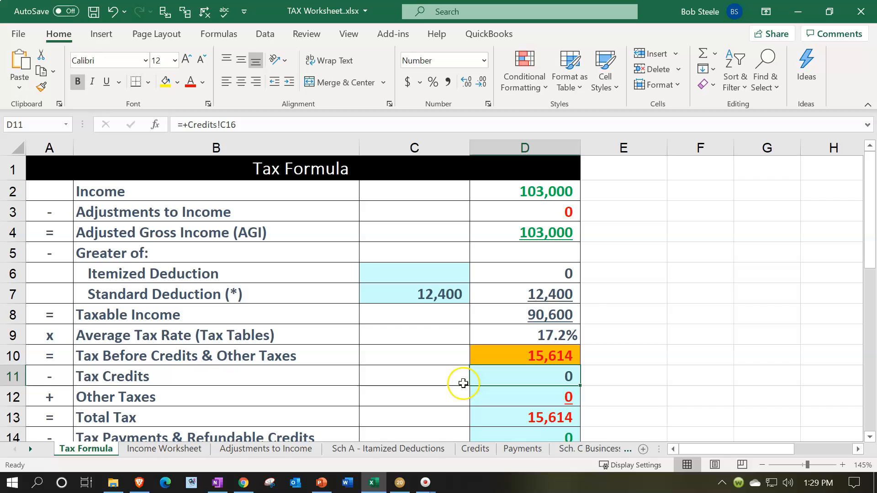
- Compare the boxes of the 1099-DIV slide in PowerPoint with Lacerte's Form 1099-DIV input fields, including total capital gain distributions
{"action": "left_click", "coordinate": [401, 485]}
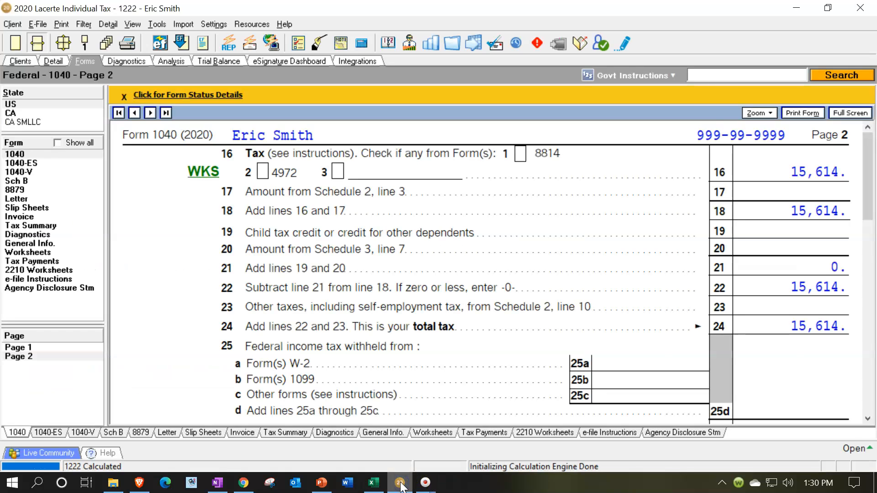
{"action": "left_click", "coordinate": [322, 483]}
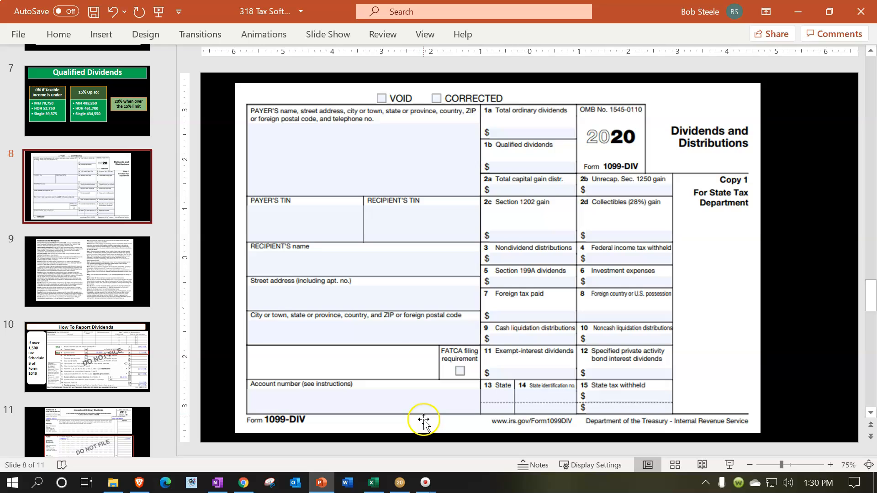
{"action": "left_click", "coordinate": [399, 483]}
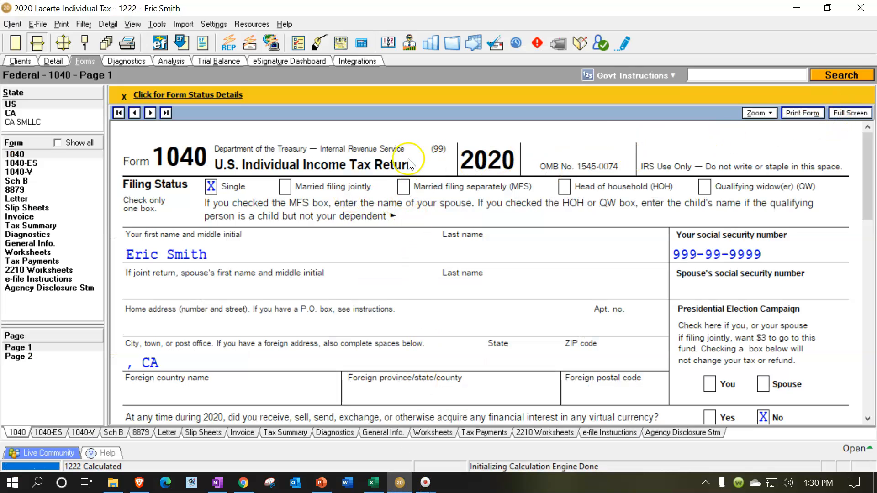
{"action": "left_click", "coordinate": [48, 61]}
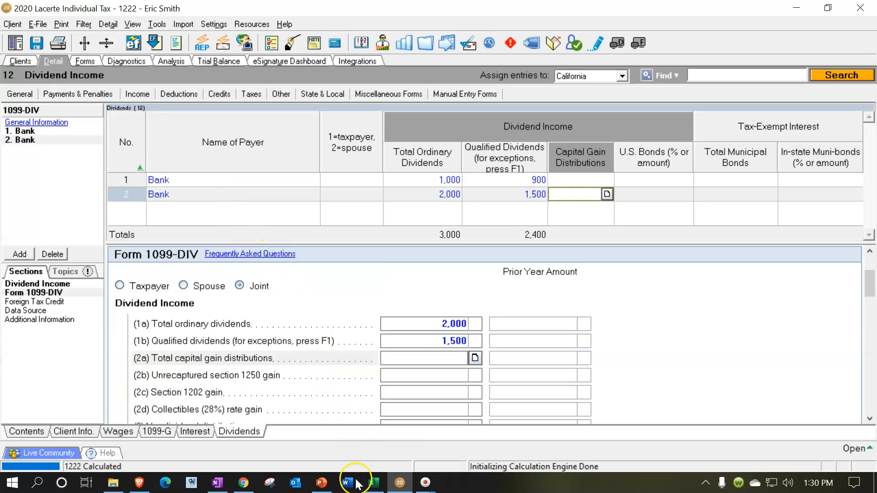
{"action": "left_click", "coordinate": [322, 483]}
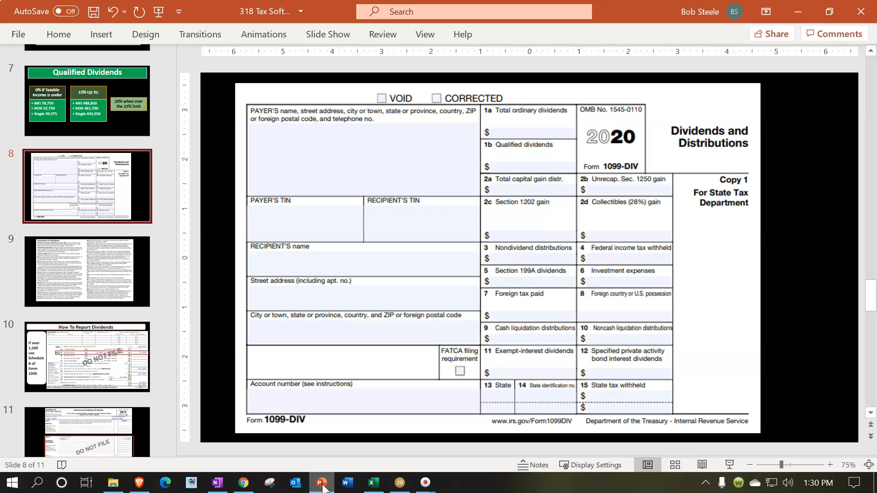
{"action": "left_click", "coordinate": [323, 483]}
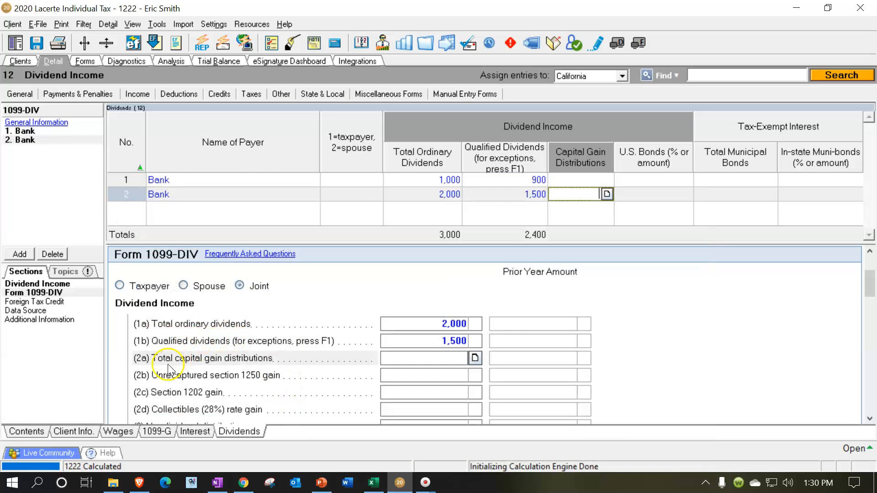
{"action": "left_click", "coordinate": [428, 358]}
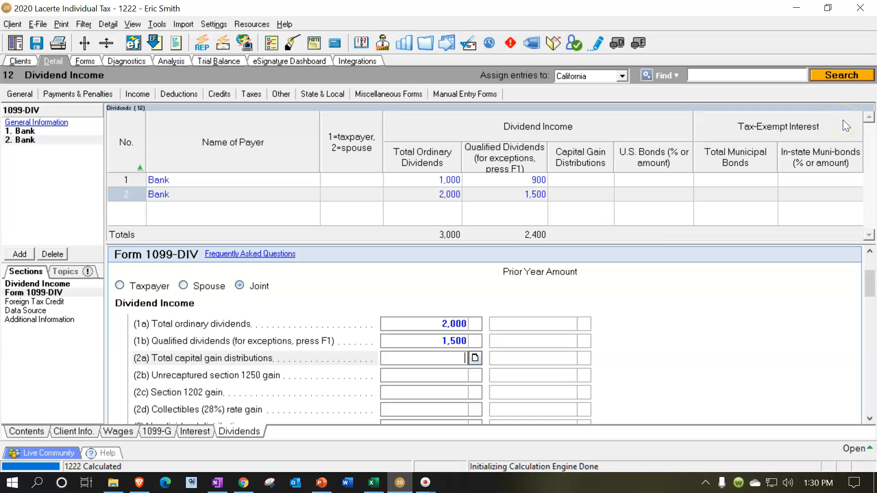
- Set total capital gain distributions to 3,500 for the second Bank 1099-DIV, and check the capital gain and dividend lines on Form 1040 page 1
{"action": "type", "text": "3500"}
{"action": "key", "text": "Return"}
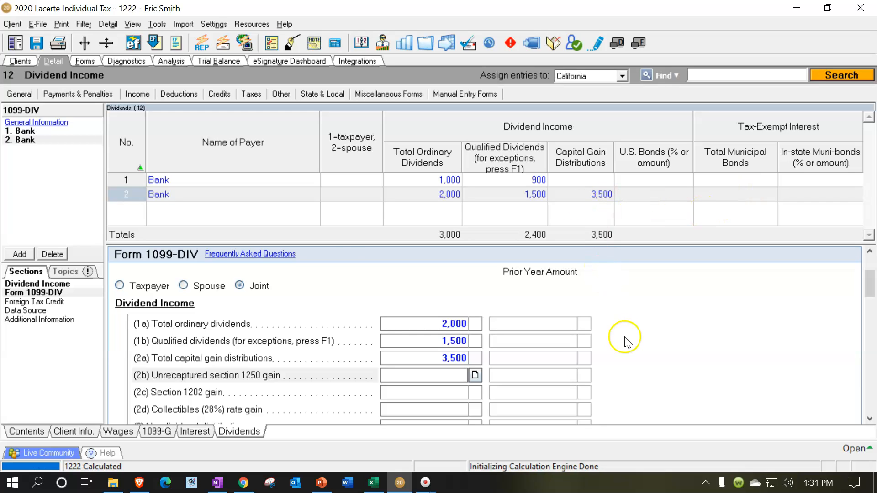
{"action": "left_click", "coordinate": [83, 62]}
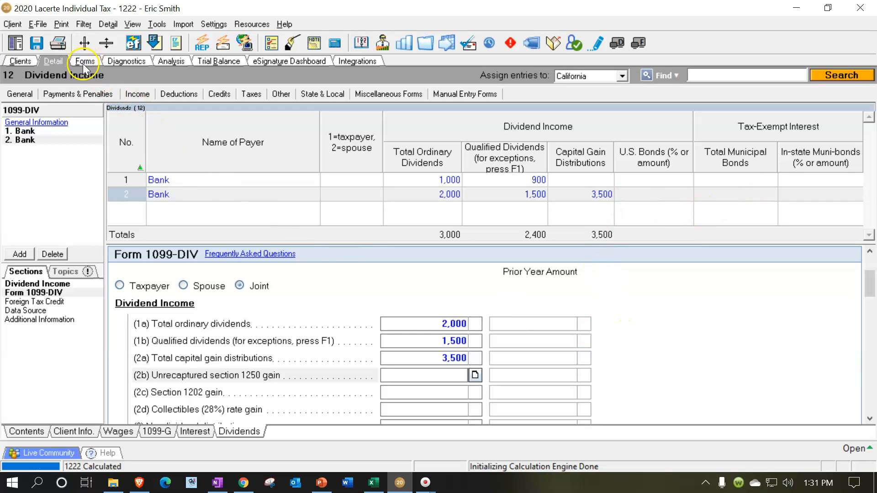
{"action": "scroll", "coordinate": [480, 301], "scroll_direction": "down", "scroll_amount": 10}
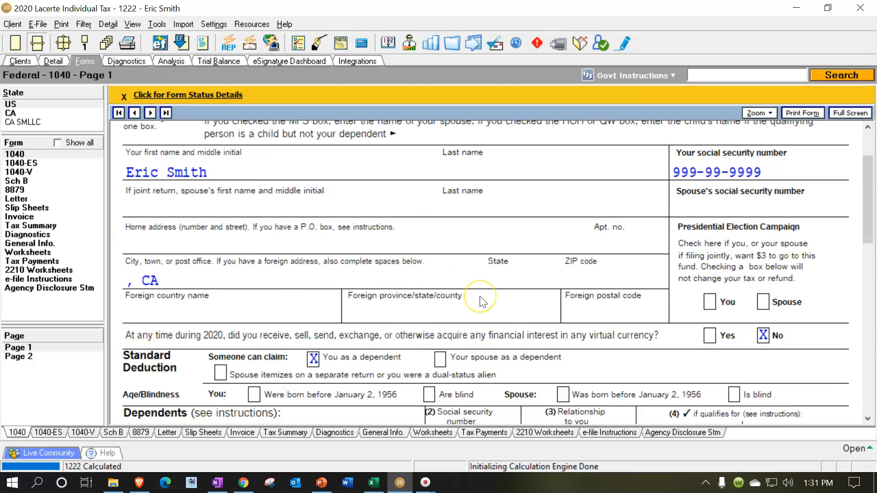
{"action": "scroll", "coordinate": [480, 302], "scroll_direction": "down", "scroll_amount": 3}
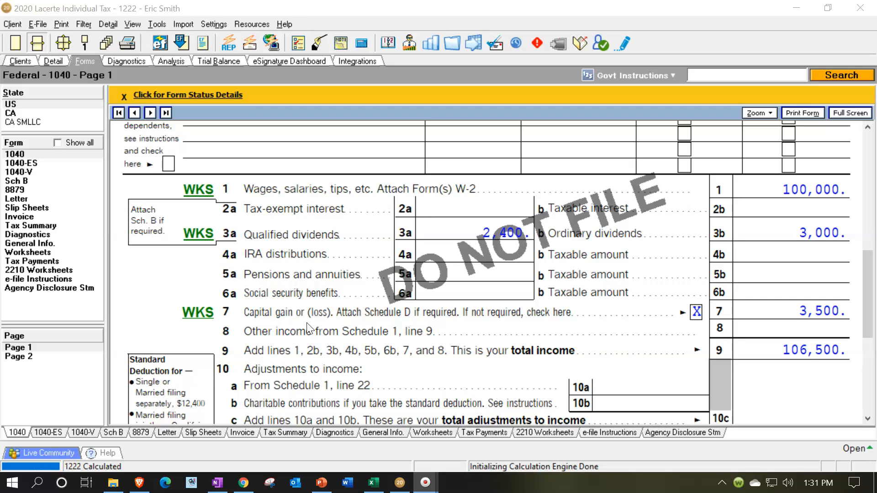
{"action": "left_click", "coordinate": [330, 321]}
{"action": "left_click", "coordinate": [772, 308]}
{"action": "left_click", "coordinate": [778, 231]}
- Switch to PowerPoint, read the 1099-DIV recipient instructions for box 2a on slide 9, and return to the Form 1099-DIV input in Lacerte
{"action": "left_click", "coordinate": [321, 483]}
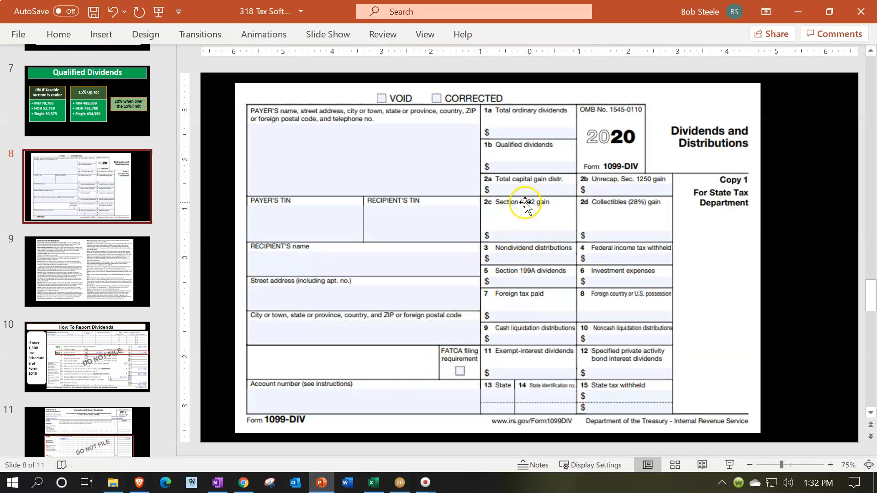
{"action": "left_click", "coordinate": [324, 485]}
{"action": "left_click", "coordinate": [329, 487]}
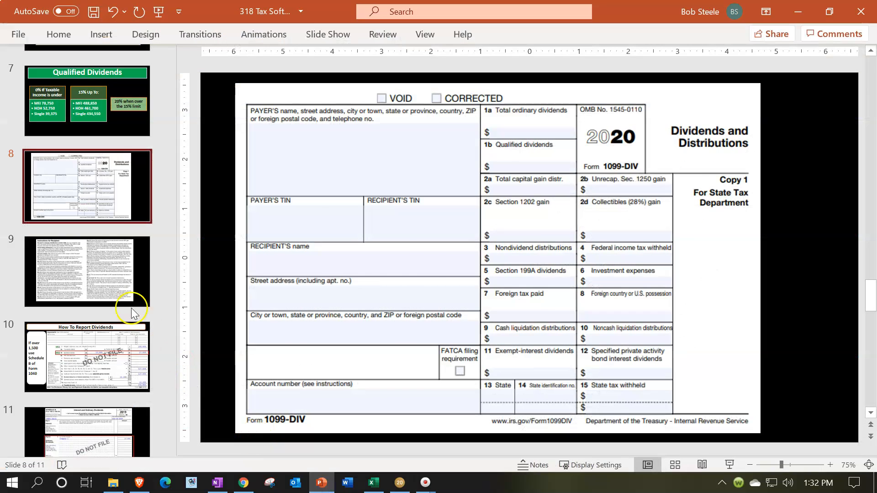
{"action": "left_click", "coordinate": [127, 297]}
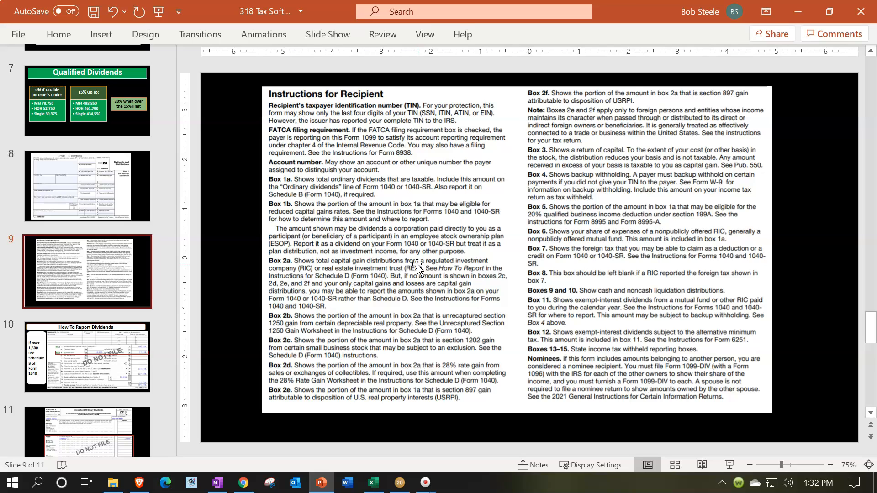
{"action": "left_click", "coordinate": [442, 244]}
{"action": "left_click", "coordinate": [322, 484]}
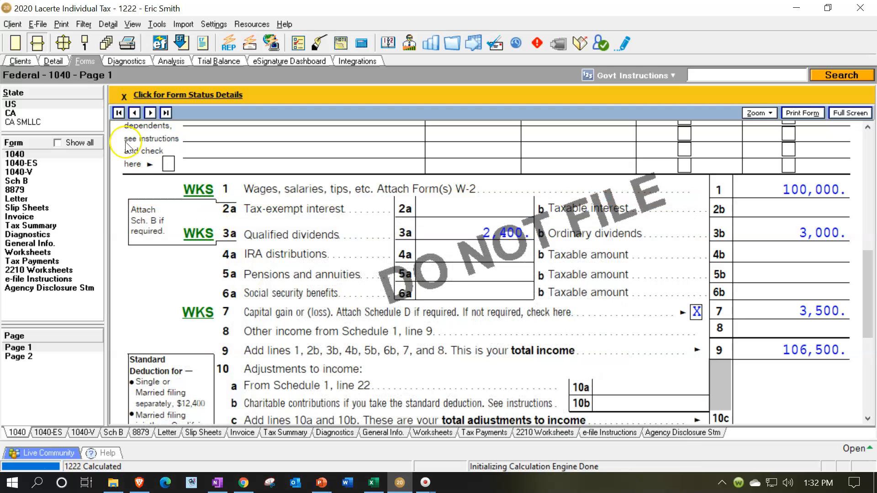
{"action": "left_click", "coordinate": [53, 61]}
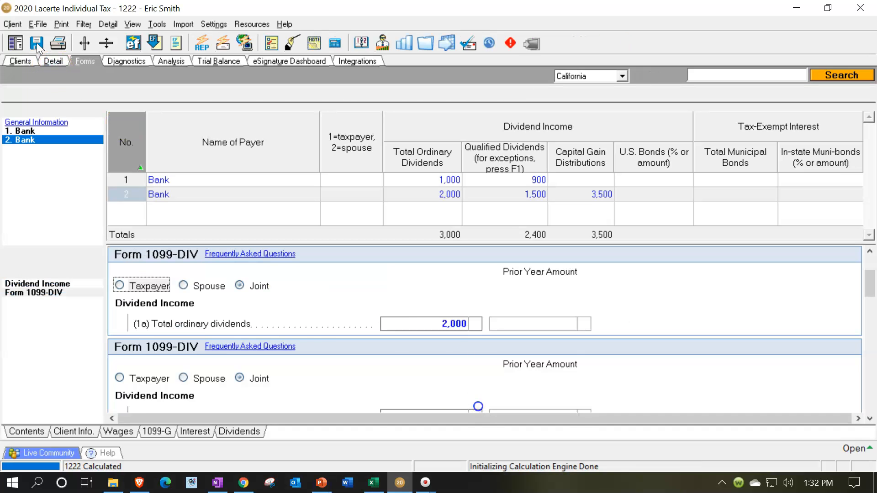
{"action": "scroll", "coordinate": [407, 356], "scroll_direction": "down", "scroll_amount": 3}
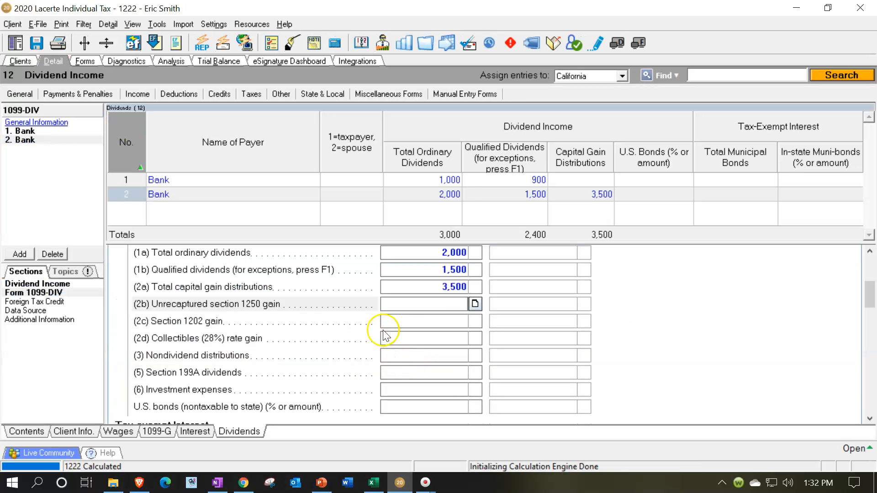